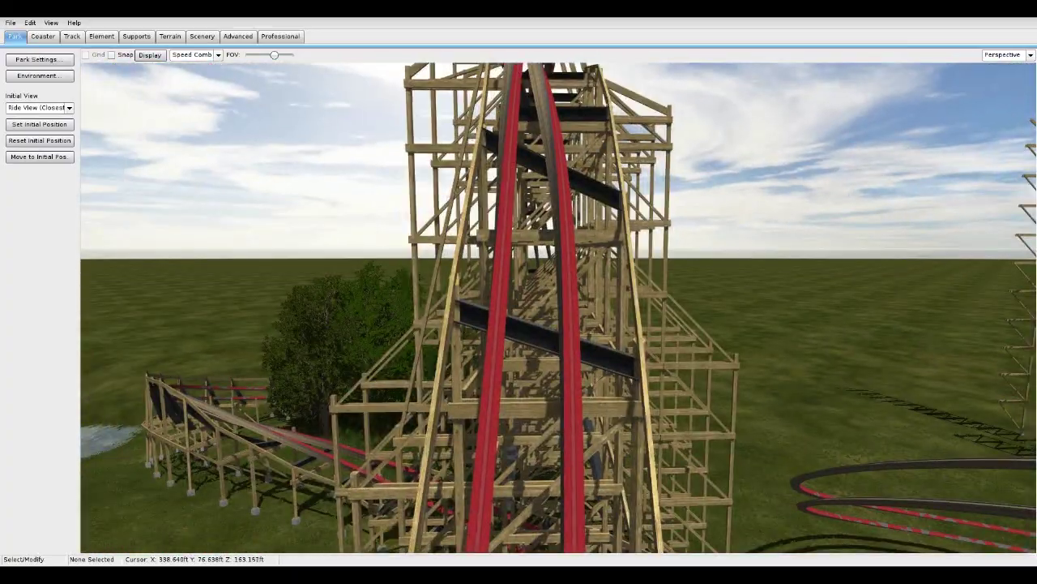
Step: Delete the wooden, grey and red custom rail objects along one side of the coaster track
drag(569, 284, 754, 284)
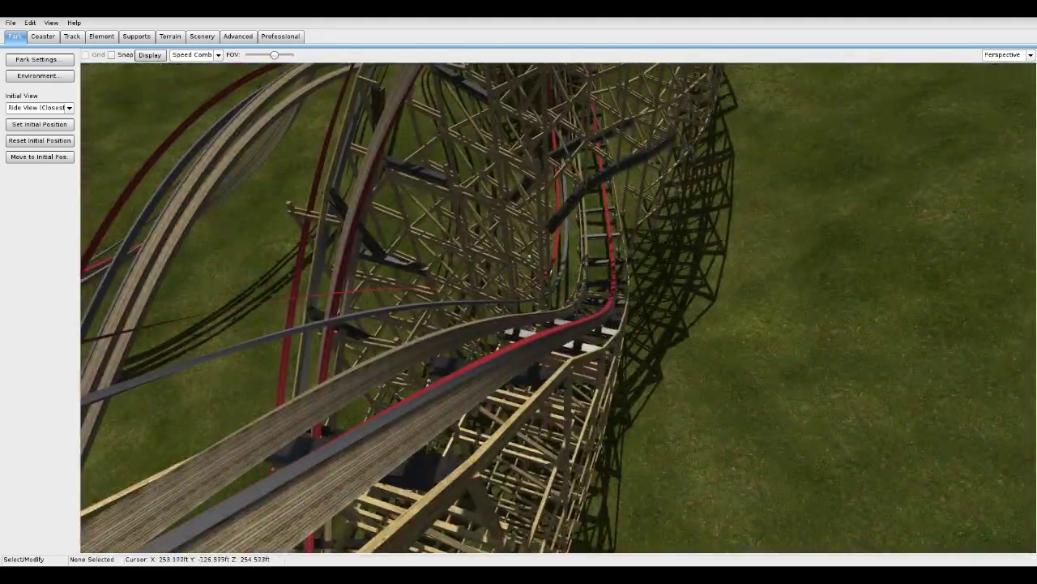
click(529, 257)
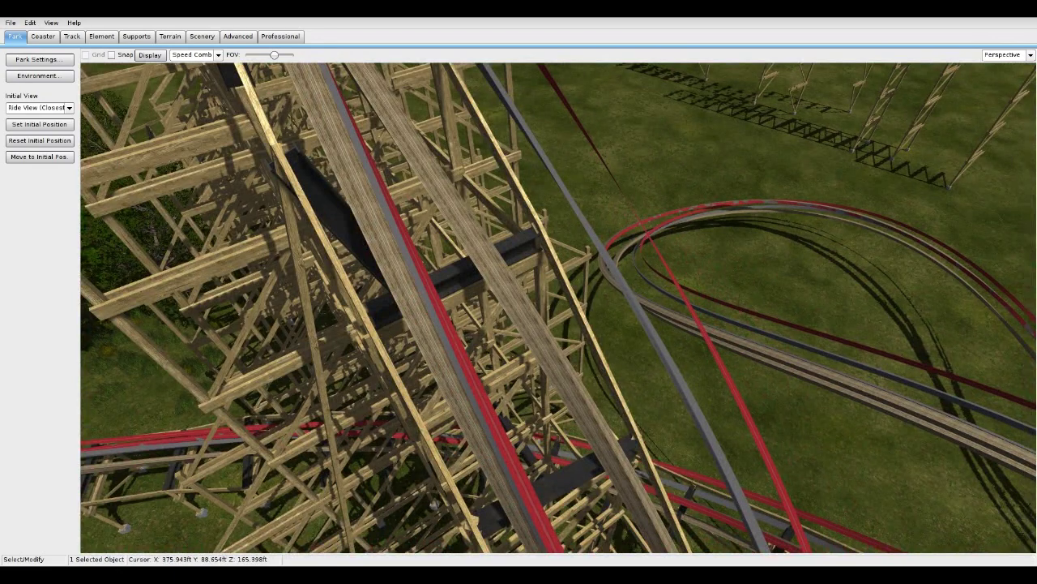
key(Delete)
click(658, 342)
key(Delete)
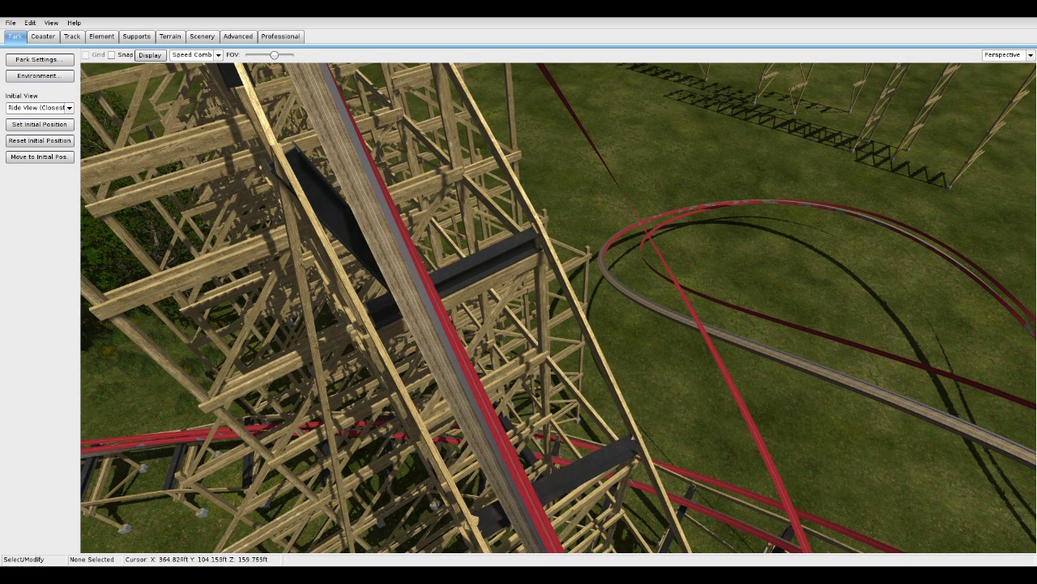
double_click(706, 340)
key(Delete)
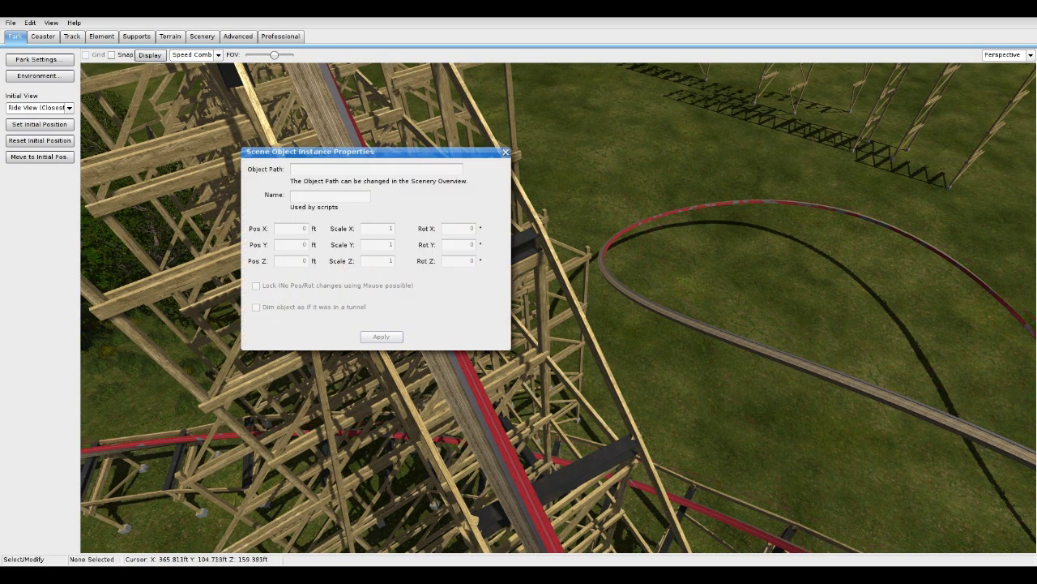
click(506, 152)
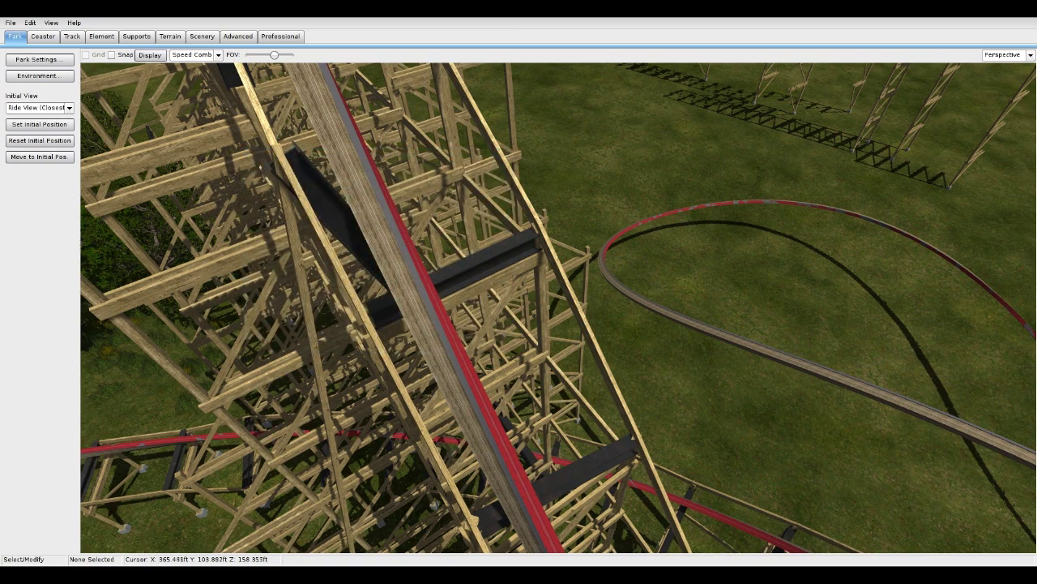
Step: Delete the remaining red, wooden and grey rail objects along the other side of the track
drag(460, 332, 454, 376)
key(Delete)
click(450, 331)
click(340, 381)
key(Delete)
click(312, 379)
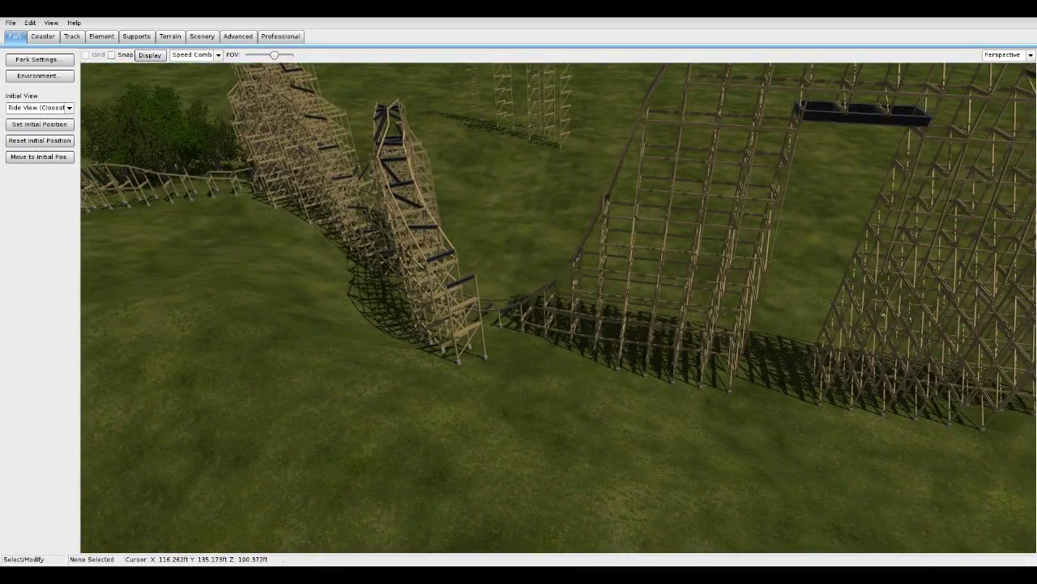
Step: Select the Balrog coaster as the coaster to edit
click(43, 36)
click(39, 107)
click(33, 134)
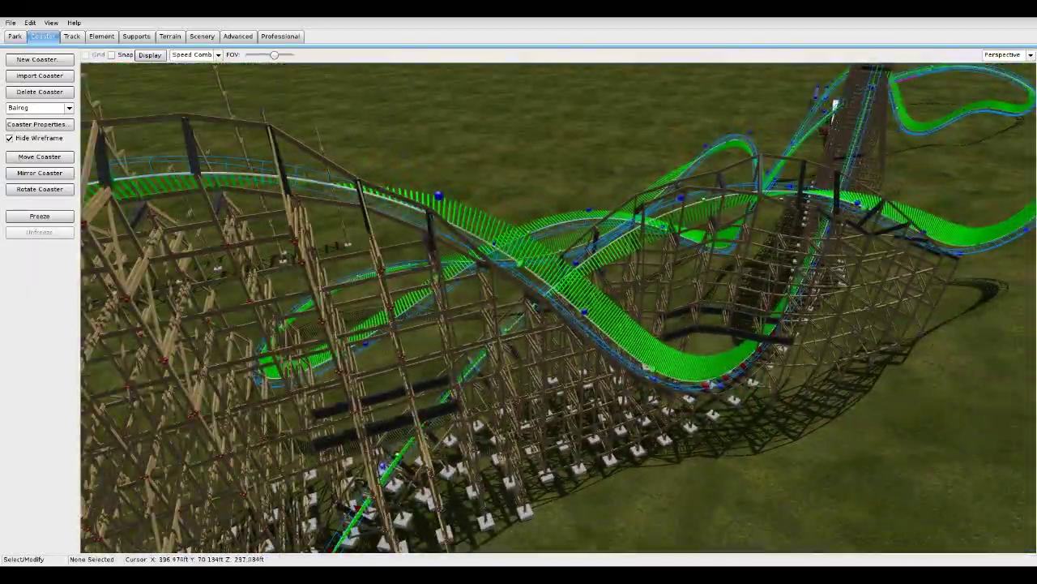
Step: Open the Light Pattern Creator and enable Generate SCO along with the T and B sides
click(239, 36)
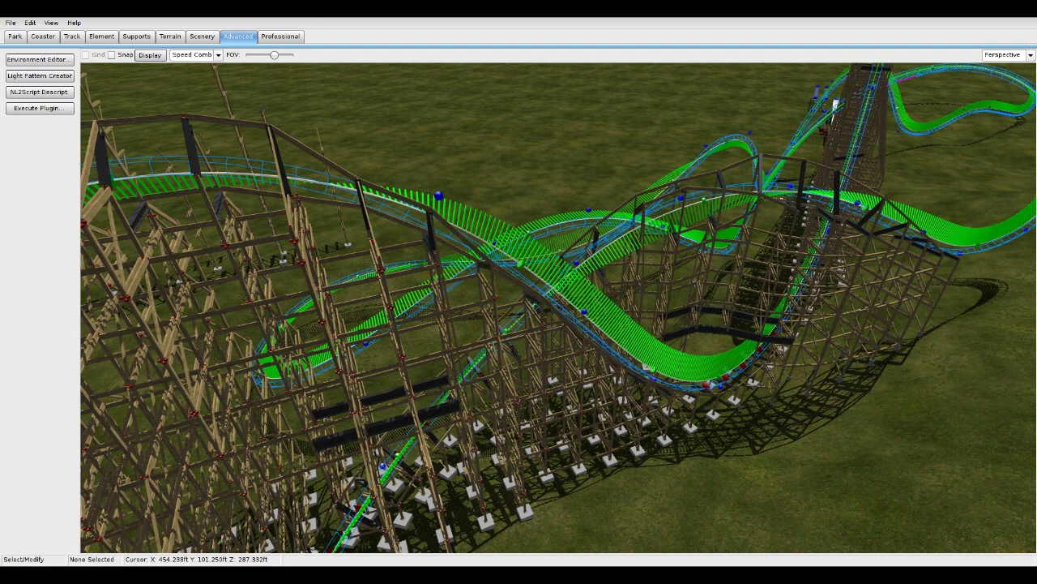
click(39, 75)
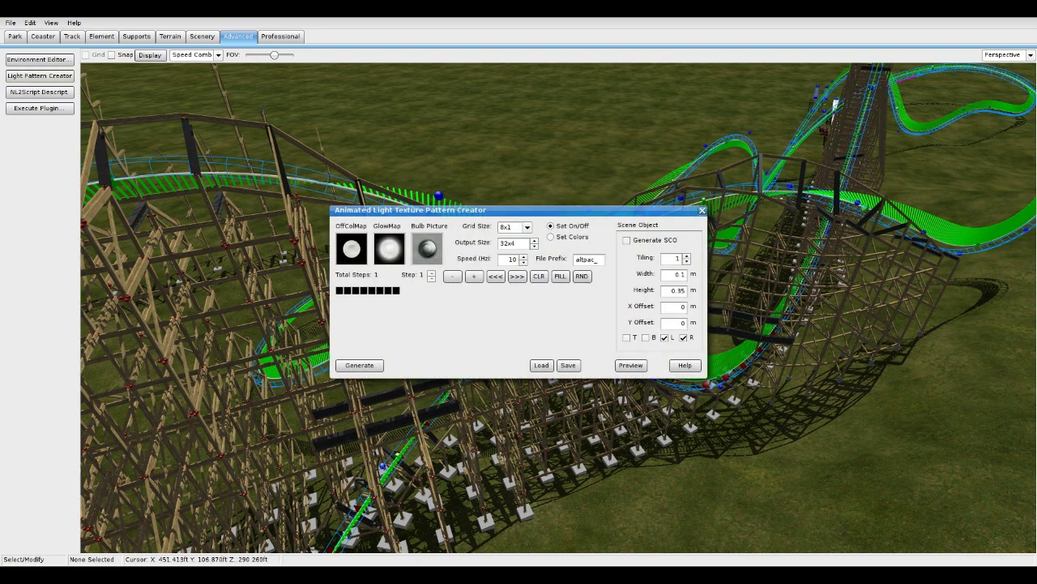
click(674, 275)
key(Tab)
key(Tab)
key(Tab)
key(shift+Tab)
key(shift+Tab)
key(shift+Tab)
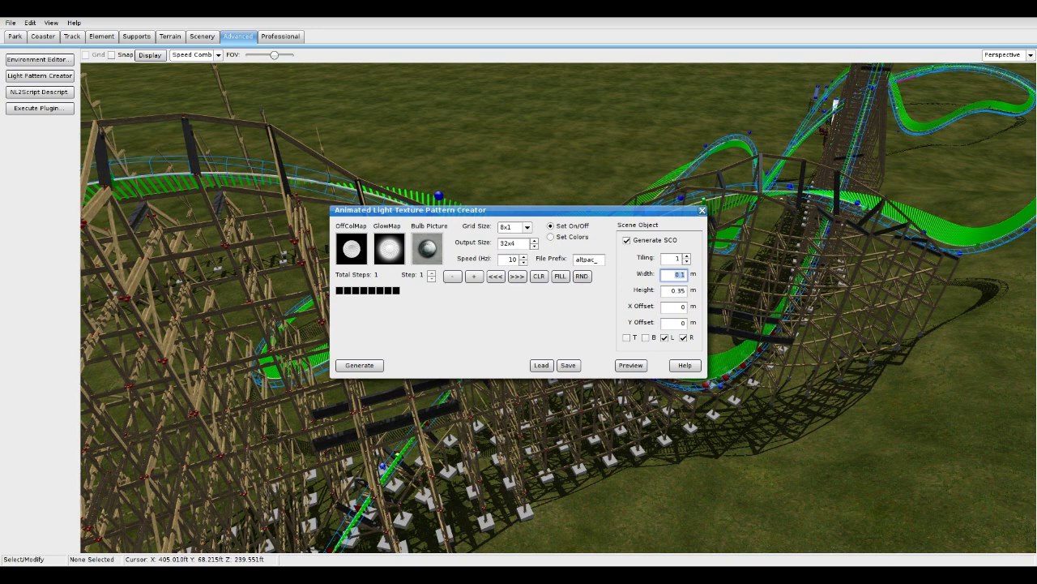
key(Tab)
key(Tab)
key(Tab)
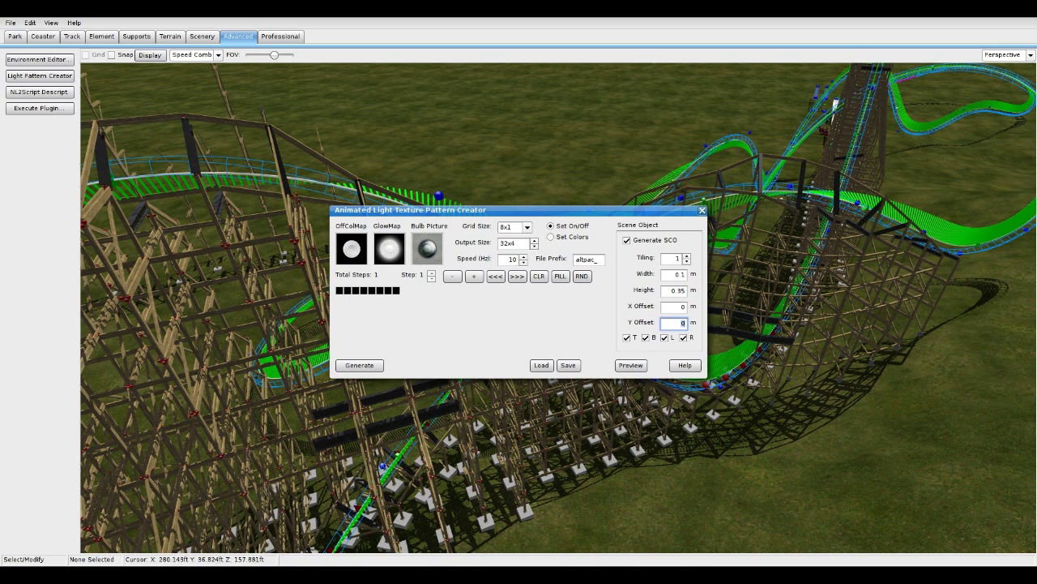
Step: Load the wooden rail setup with width 0.2, height 0.175, X offset 0.55 and Y offset -0.0875 m
double_click(677, 291)
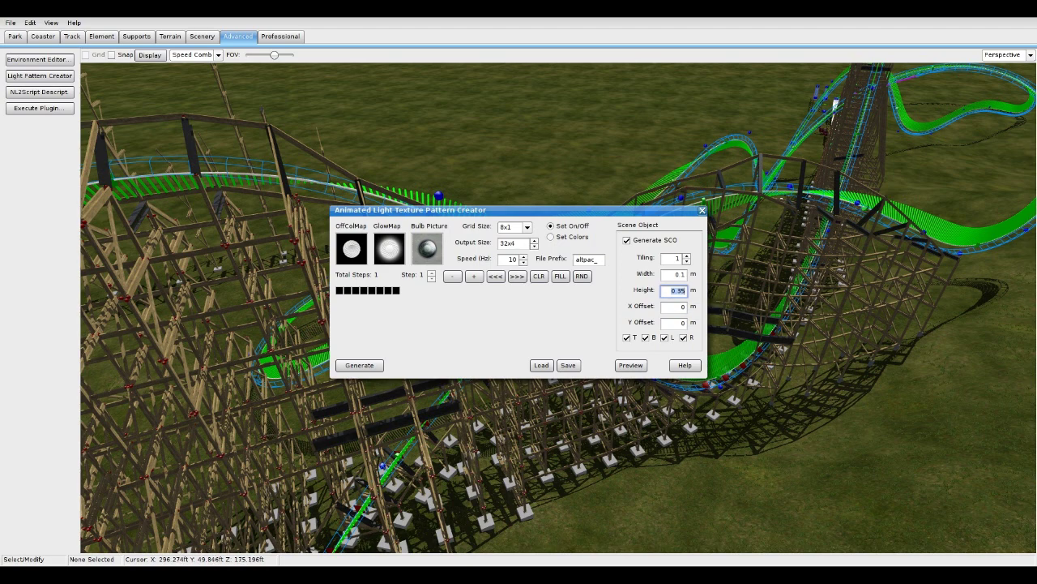
double_click(679, 275)
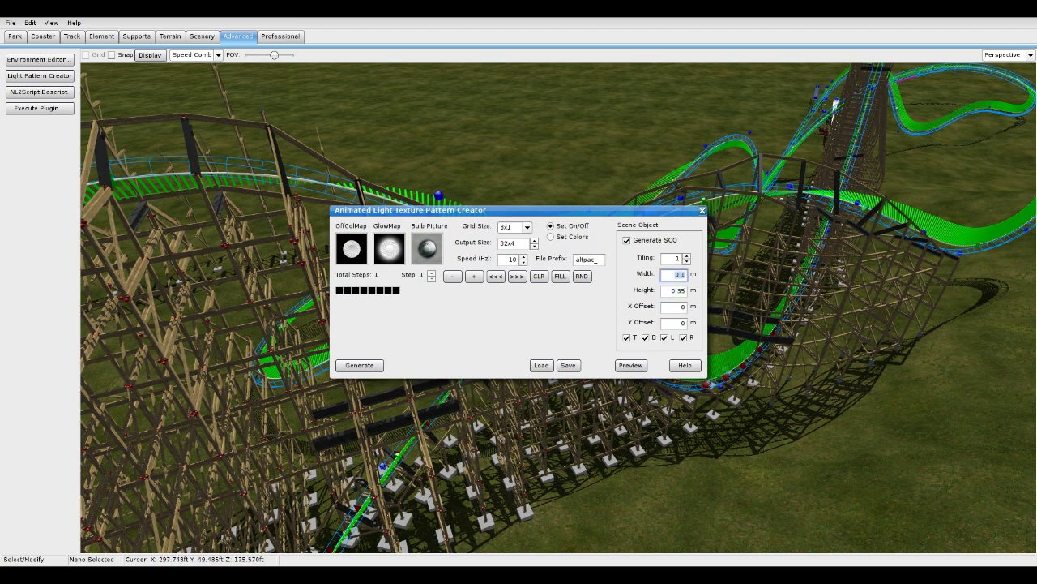
double_click(679, 307)
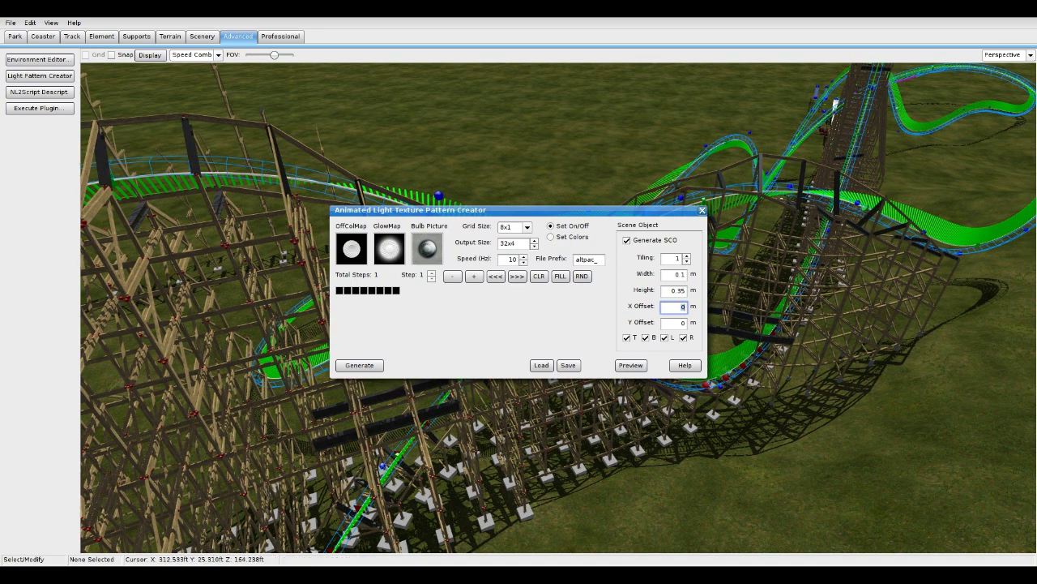
click(541, 364)
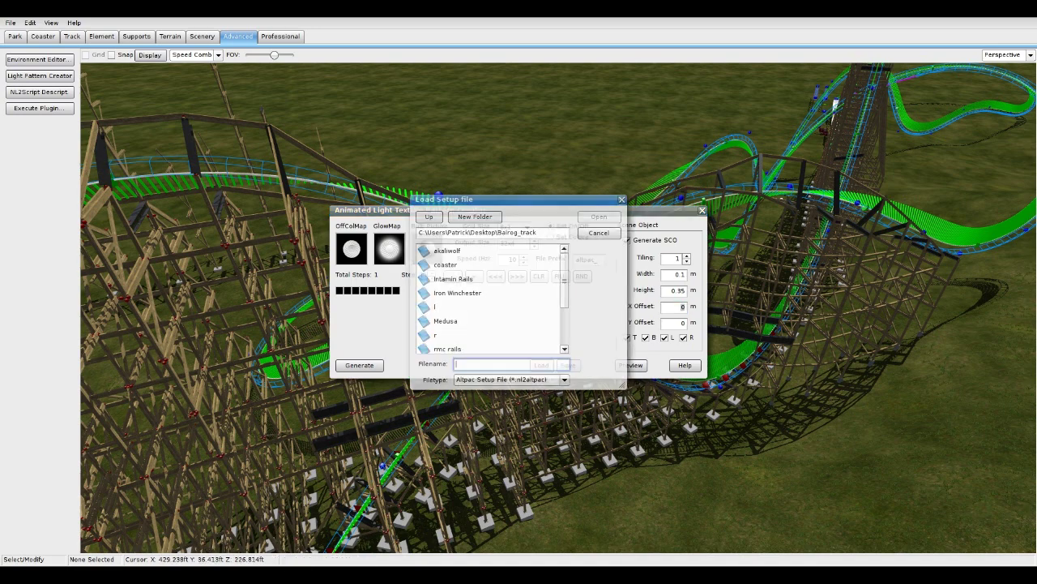
double_click(462, 318)
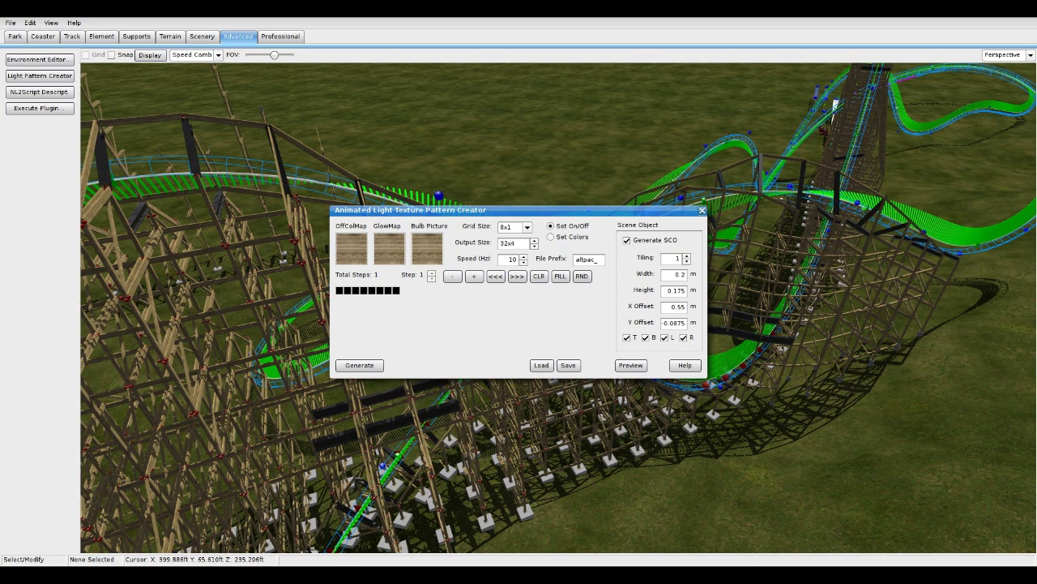
Step: Set the file prefix of the wooden rail to Bottom without saving a setup file
double_click(587, 259)
key(BackSpace)
text(Bottom)
click(568, 365)
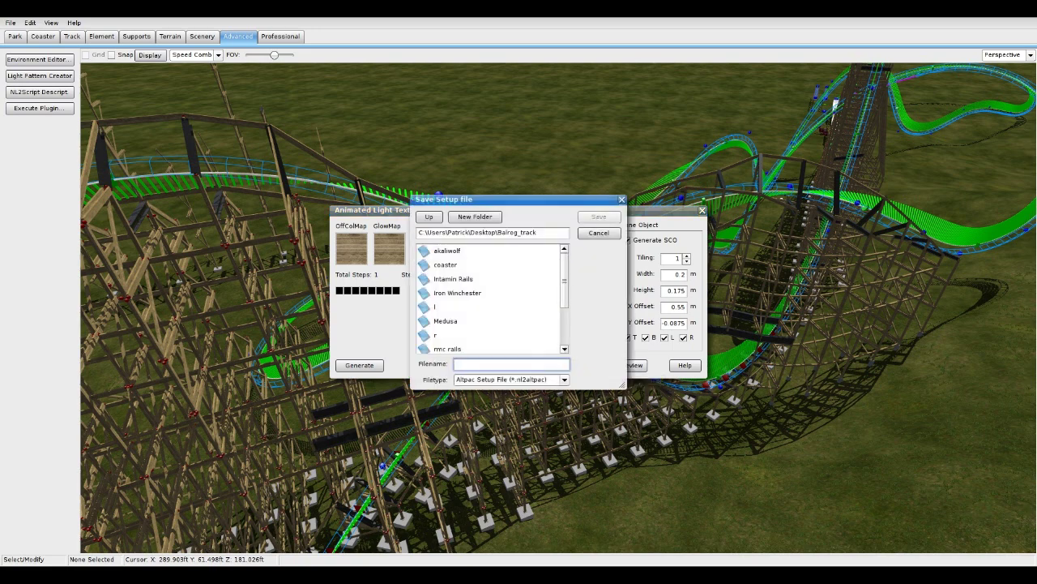
click(622, 200)
Step: Start generating the Bottom rail and browse to the RMC_Rails folder on the Desktop as output location
click(359, 366)
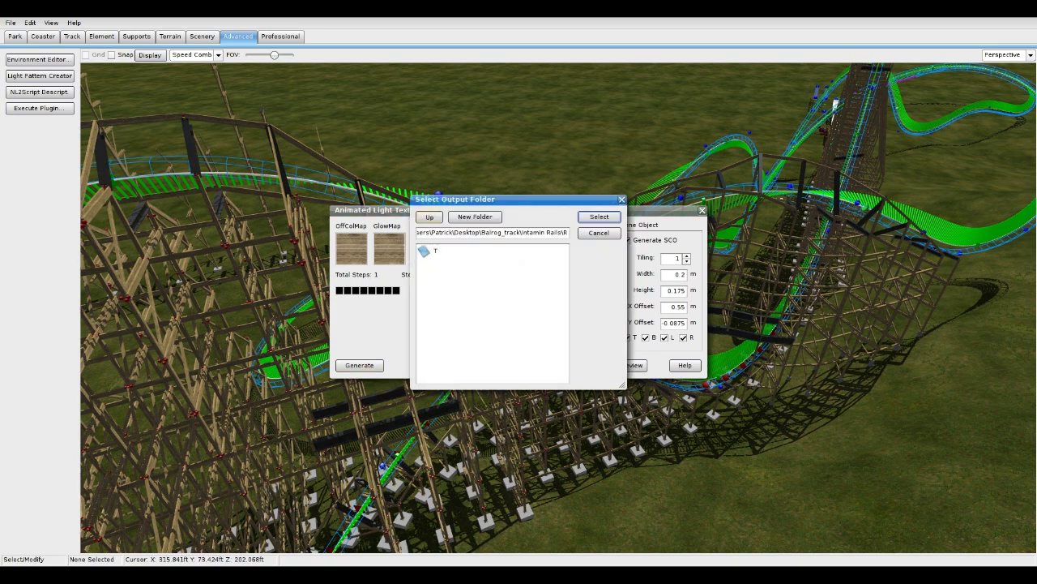
click(430, 217)
click(430, 217)
click(430, 217)
scroll(491, 313, down, 2)
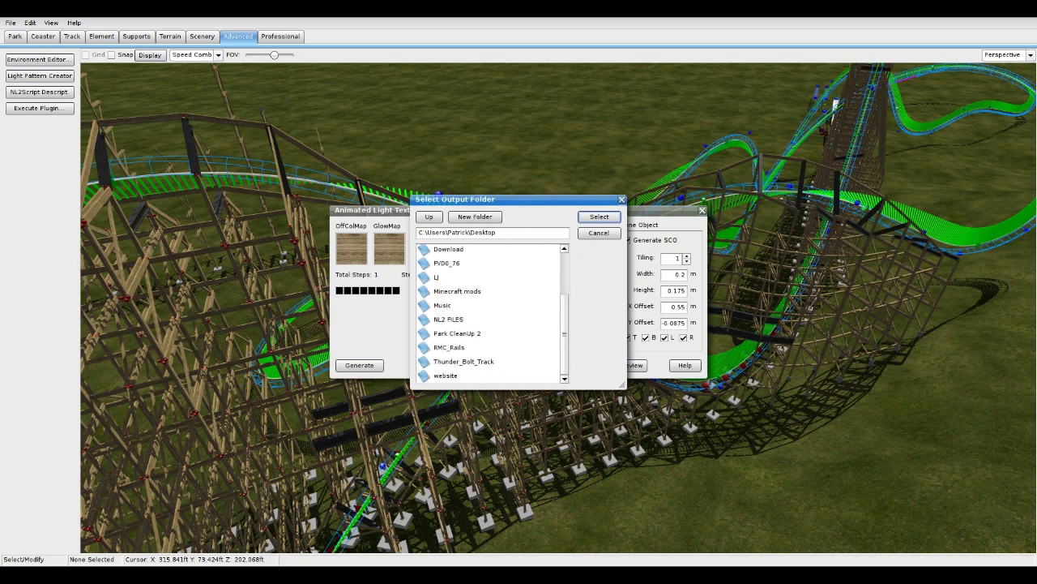
scroll(490, 312, up, 2)
scroll(490, 313, down, 1)
scroll(490, 313, down, 1)
double_click(449, 348)
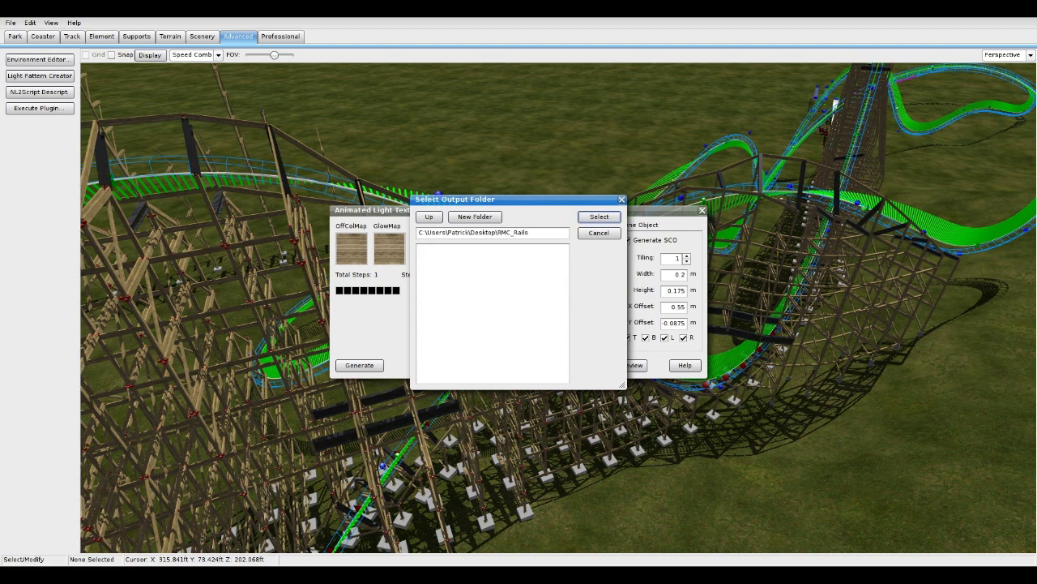
Step: Create a folder named Balrog inside RMC_Rails and generate the Bottom rail files into it
click(475, 217)
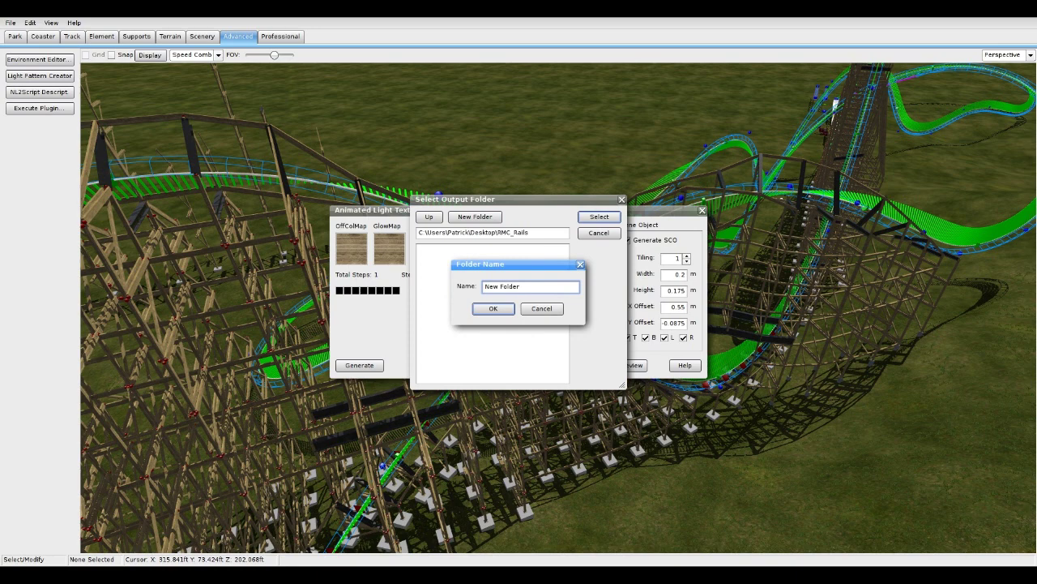
key(BackSpace)
key(BackSpace)
key(BackSpace)
key(BackSpace)
key(BackSpace)
key(BackSpace)
key(BackSpace)
key(BackSpace)
key(BackSpace)
text(Balrog)
key(Return)
double_click(443, 251)
click(600, 216)
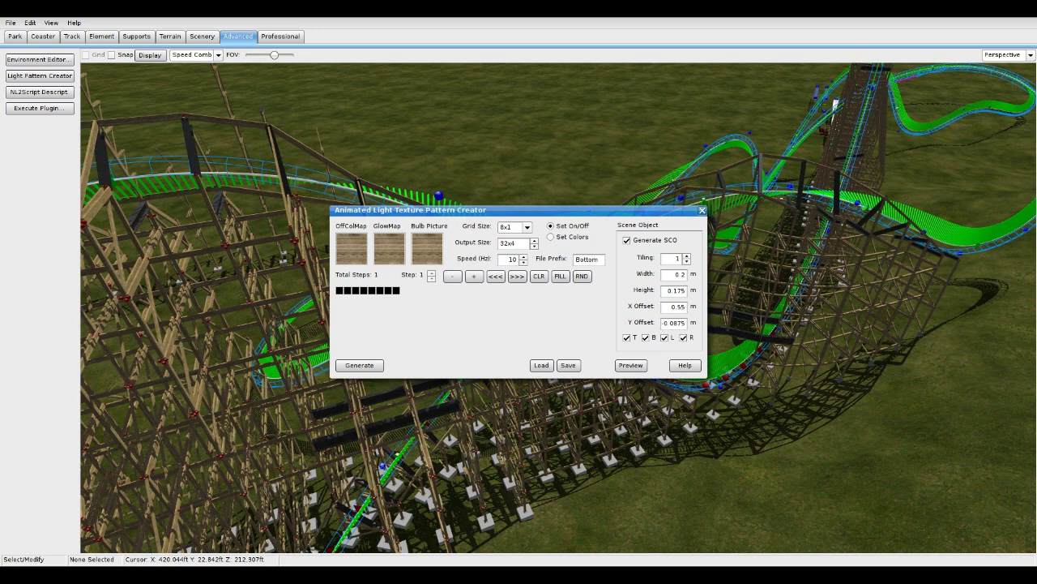
Step: Edit the X offset for the opposite wooden rail, set the file prefix to Bottom2 and generate it
click(672, 306)
click(597, 259)
text(2)
click(359, 365)
Step: Load the next rail setup with width 0.25, height 0.08, X offset 0.55 and Y offset 0.02 m
click(674, 306)
key(BackSpace)
click(541, 365)
scroll(490, 296, down, 5)
click(458, 331)
double_click(459, 331)
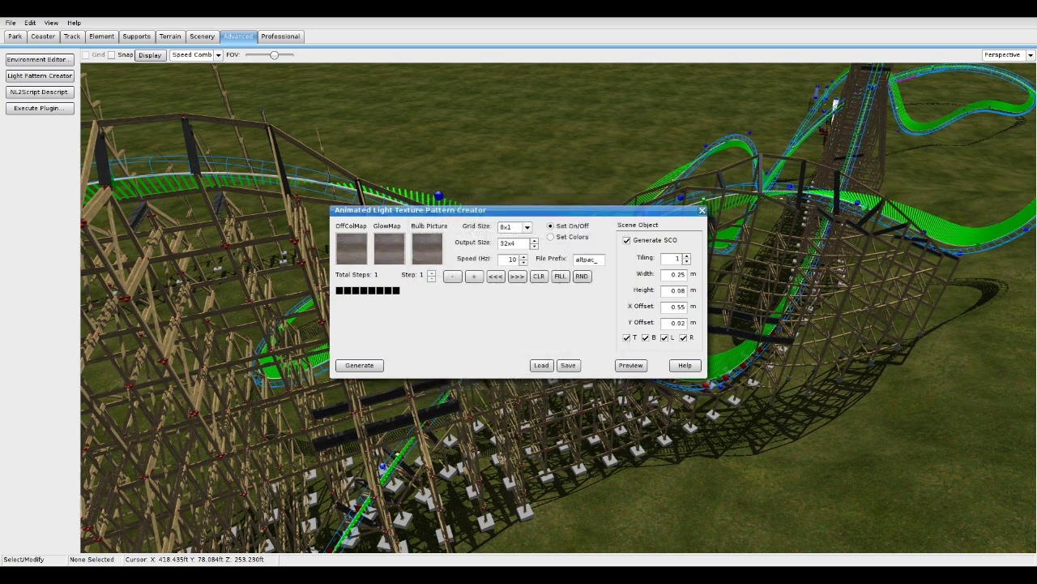
Step: Start choosing a new OffColMap image and browse to the RMC_Rails folder on the Desktop
click(351, 248)
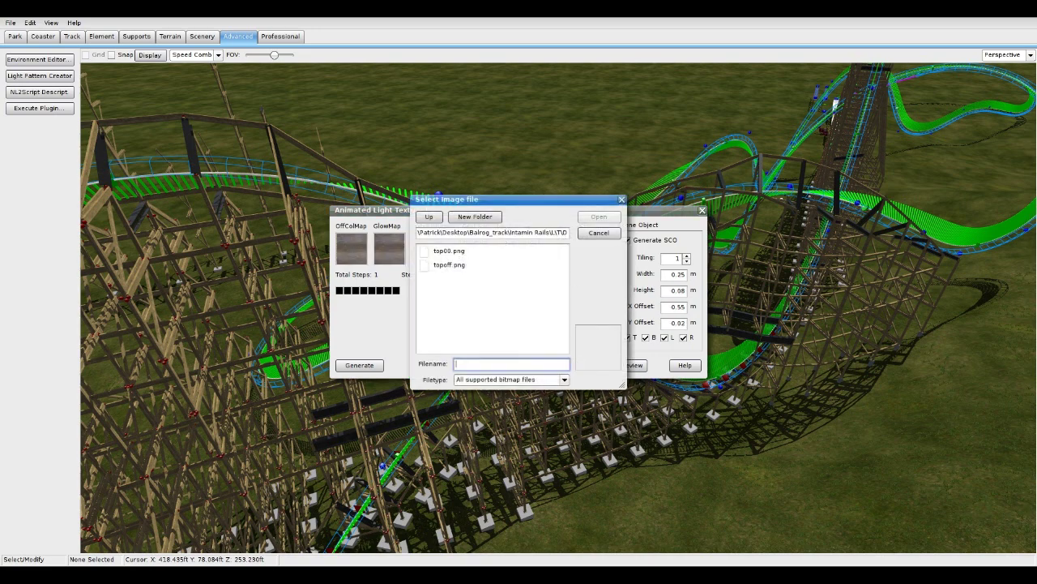
click(430, 216)
click(430, 216)
click(430, 216)
click(429, 217)
click(430, 216)
scroll(490, 296, down, 4)
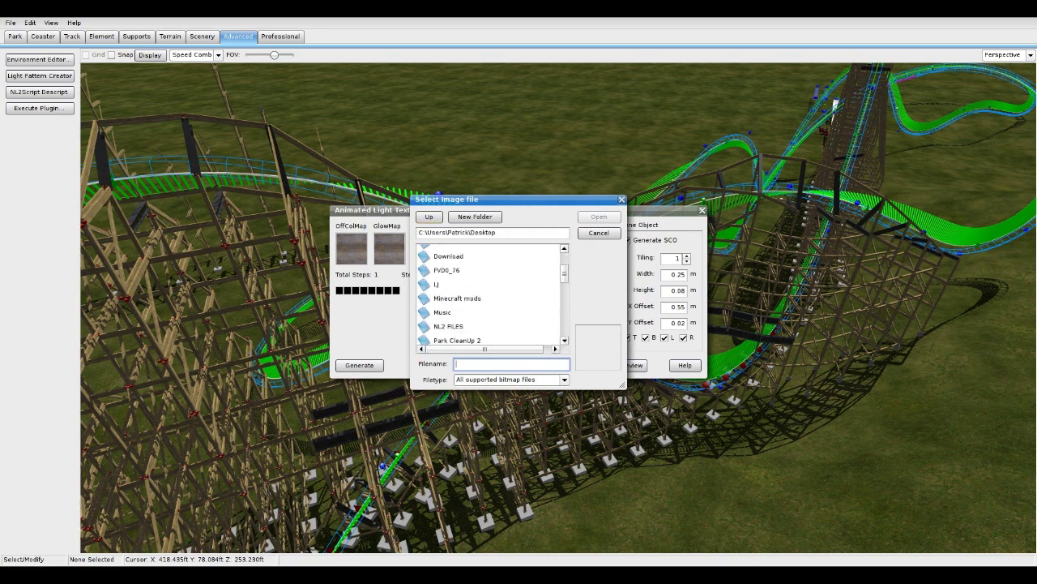
double_click(449, 306)
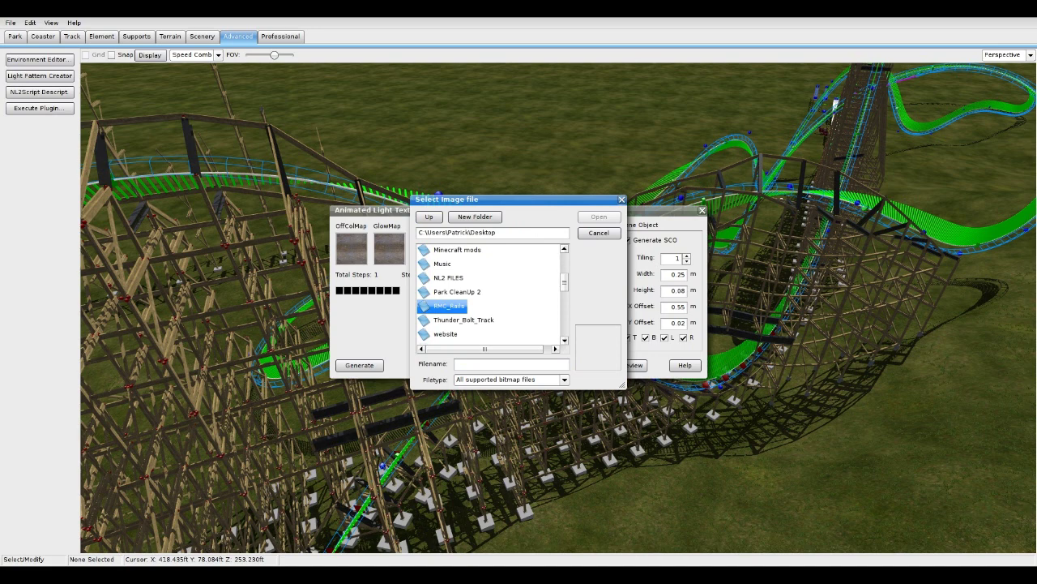
Step: Preview the rail textures in RMC_Rails and assign metal.jpg as the OffColMap
click(453, 278)
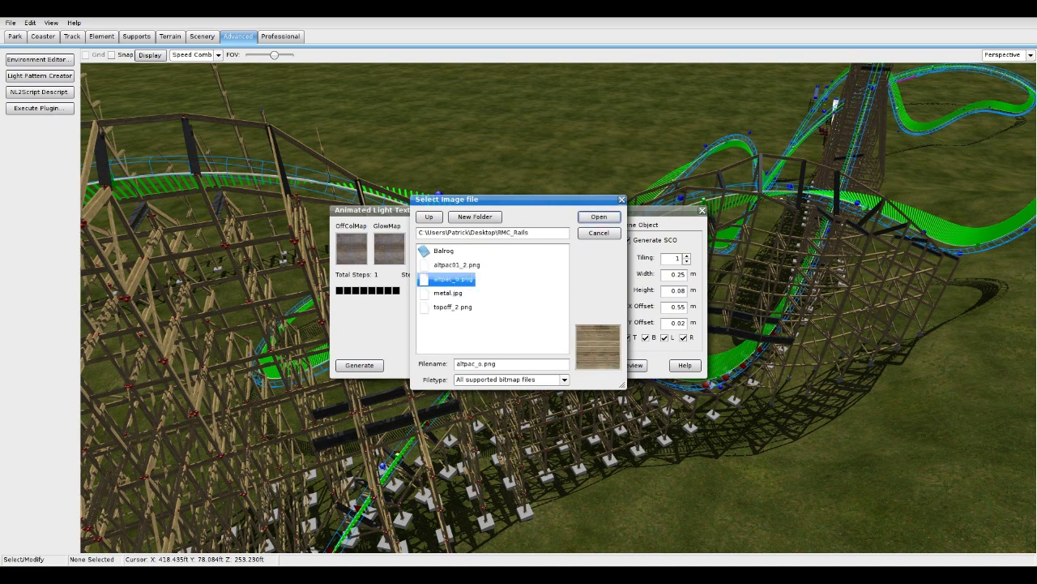
click(455, 265)
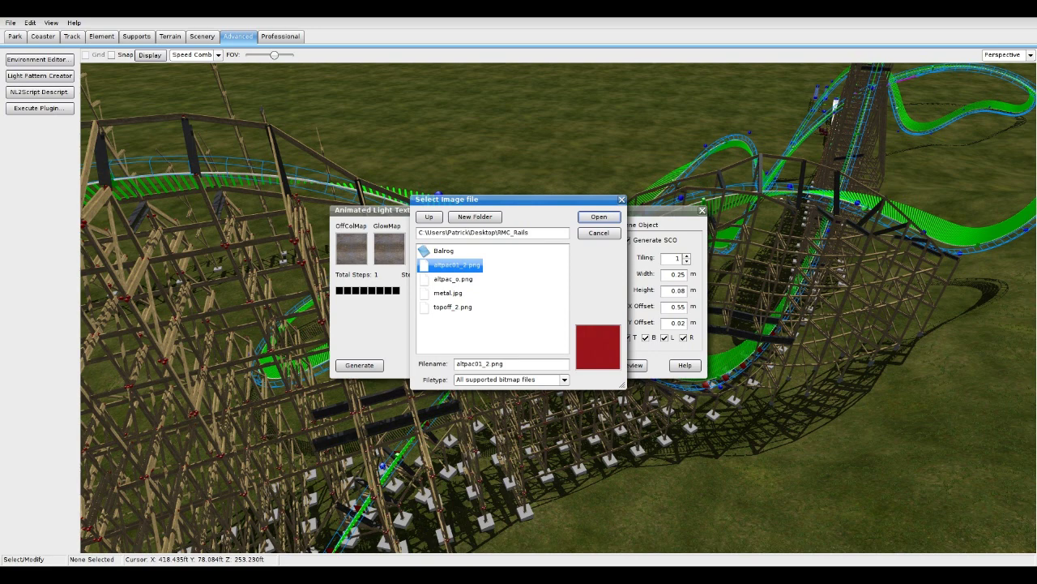
click(454, 279)
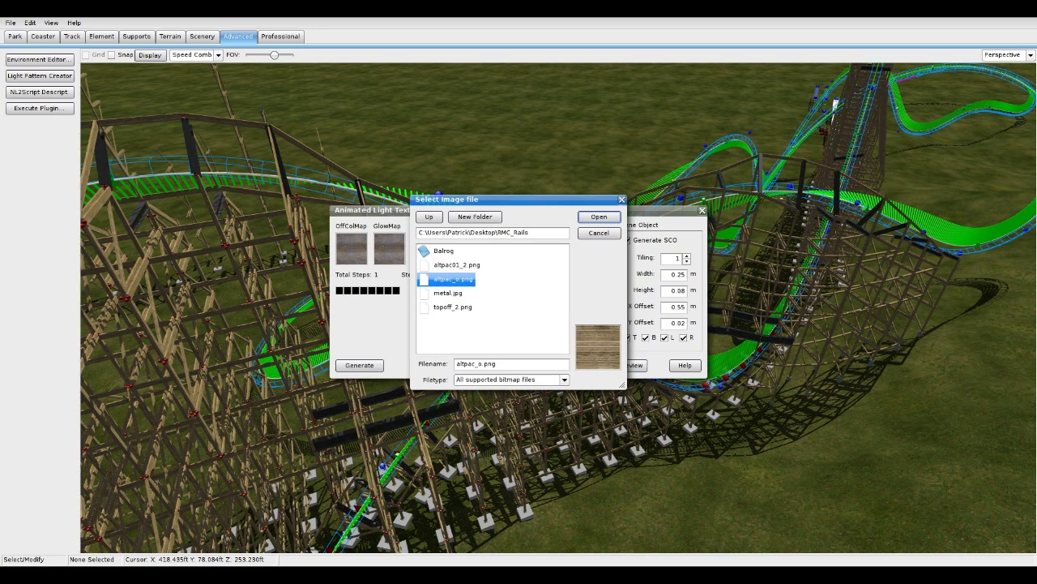
click(447, 293)
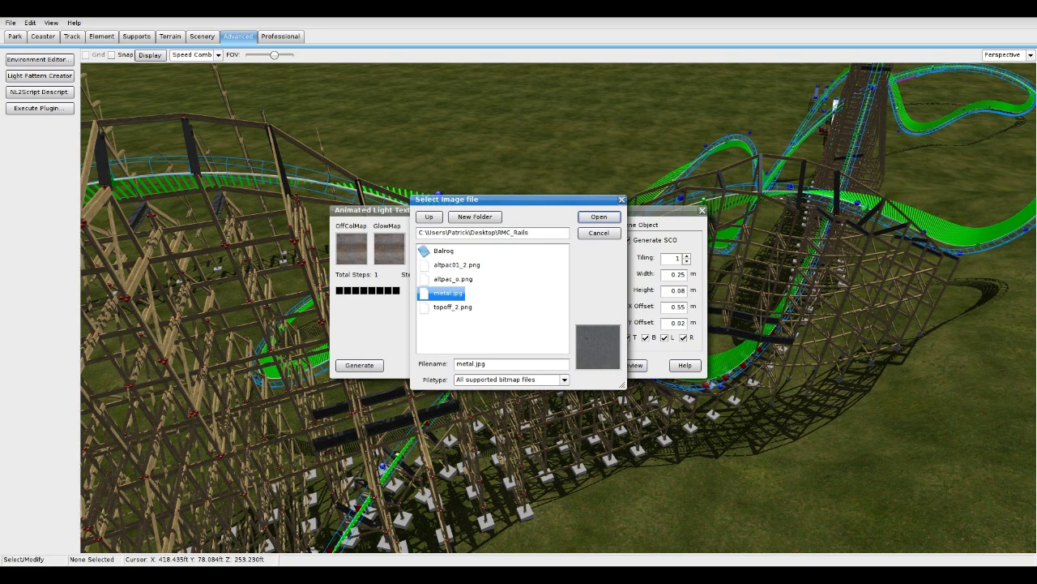
click(452, 307)
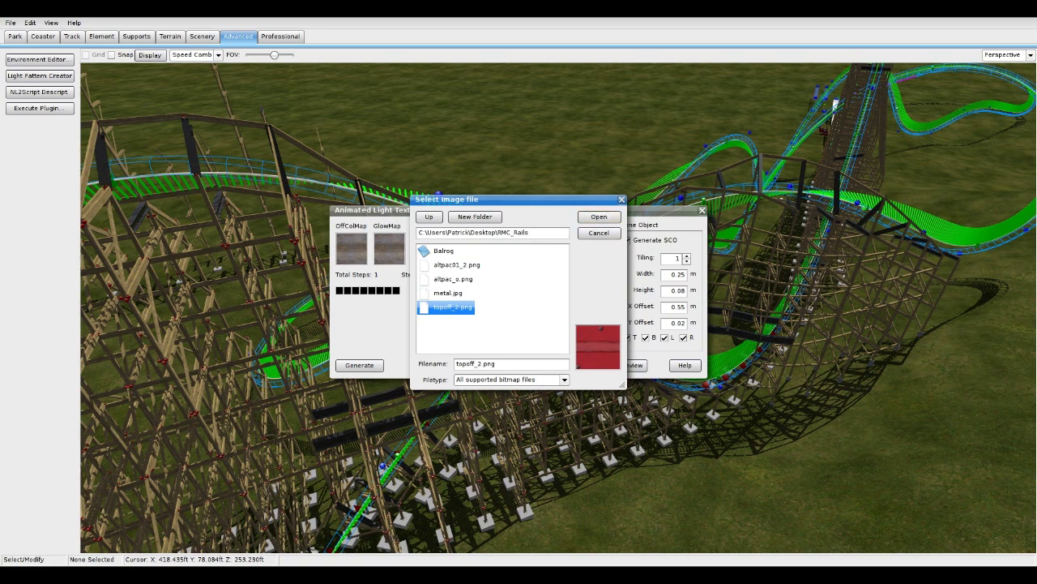
click(457, 265)
click(453, 279)
click(448, 293)
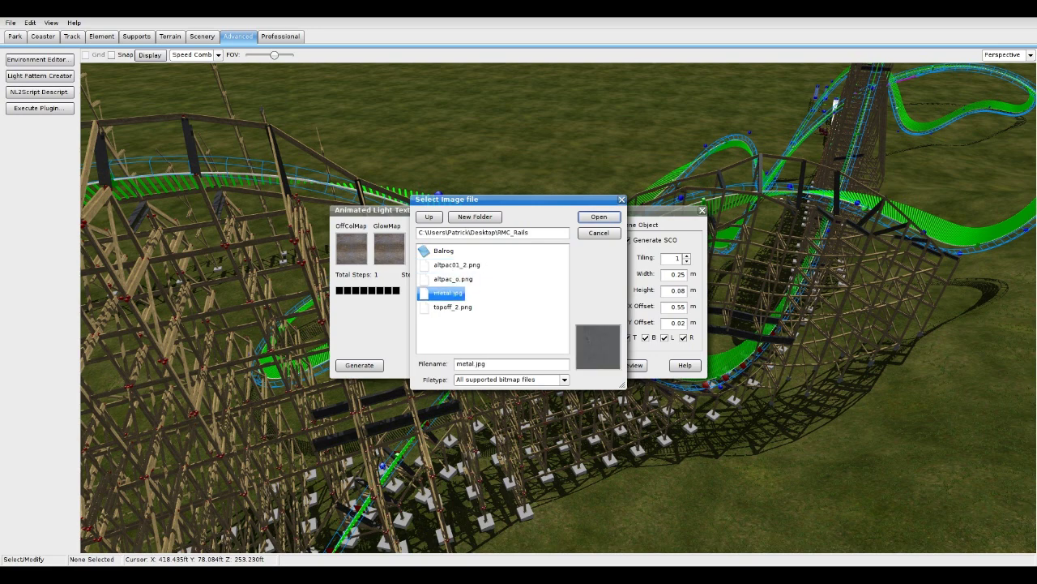
click(599, 216)
Step: Assign metal.jpg as both the GlowMap and the Bulb Picture
click(389, 248)
click(449, 292)
click(598, 216)
click(428, 247)
click(448, 293)
click(599, 217)
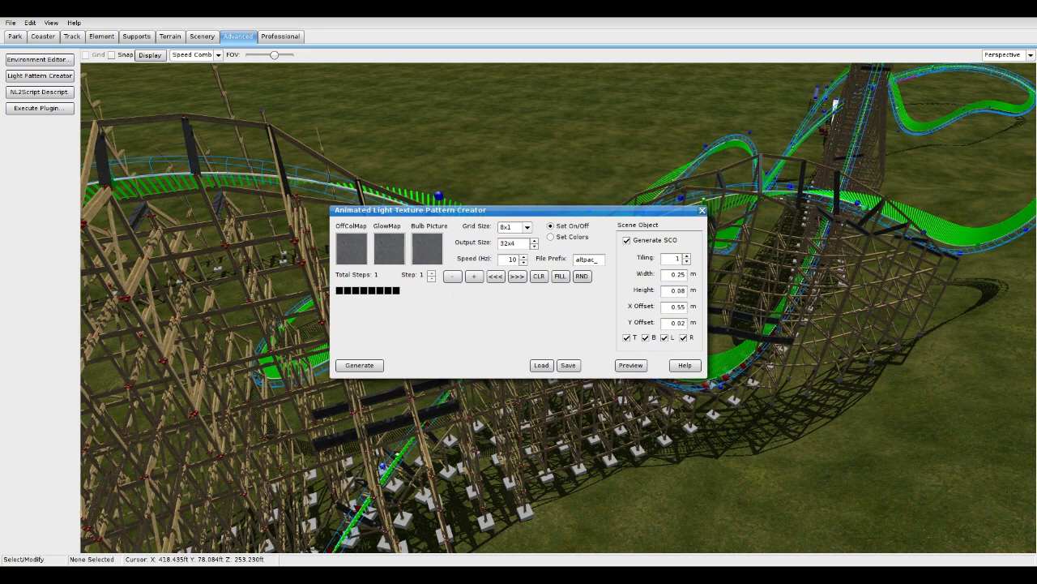
Step: Set the file prefix to Middle and generate the metal rail files into the RMC_Rails\Balrog folder
double_click(589, 260)
text(Middle)
click(359, 365)
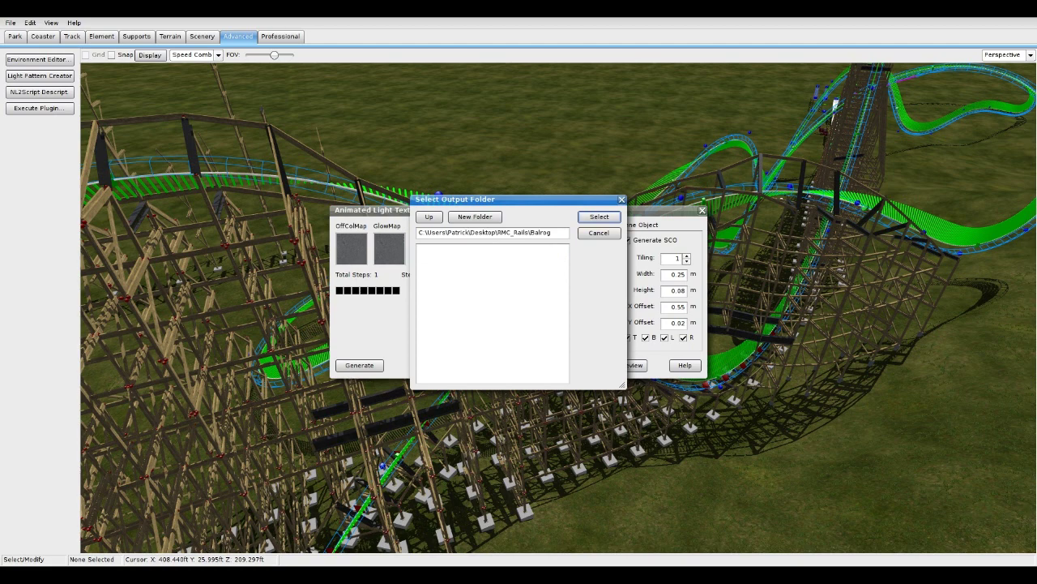
click(599, 216)
Step: Set the file prefix to Middle2 and the X offset to -0.55 m, and generate the files into RMC_Rails\Balrog
click(597, 259)
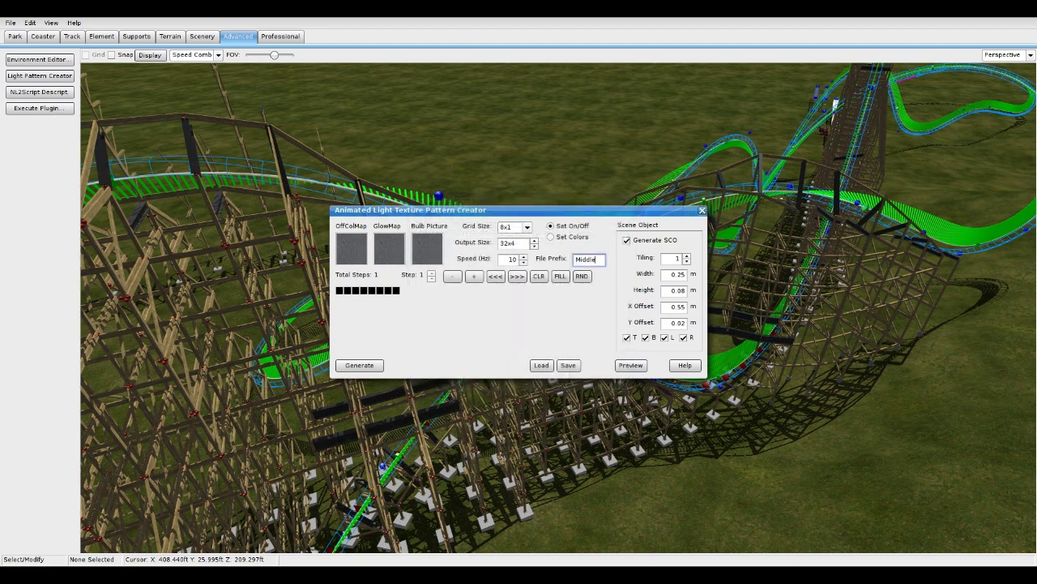
text(2)
click(672, 307)
text(-)
click(359, 365)
click(599, 216)
Step: Load the saved setup for the top rail and assign topoff_2.png as the OffColMap
click(542, 364)
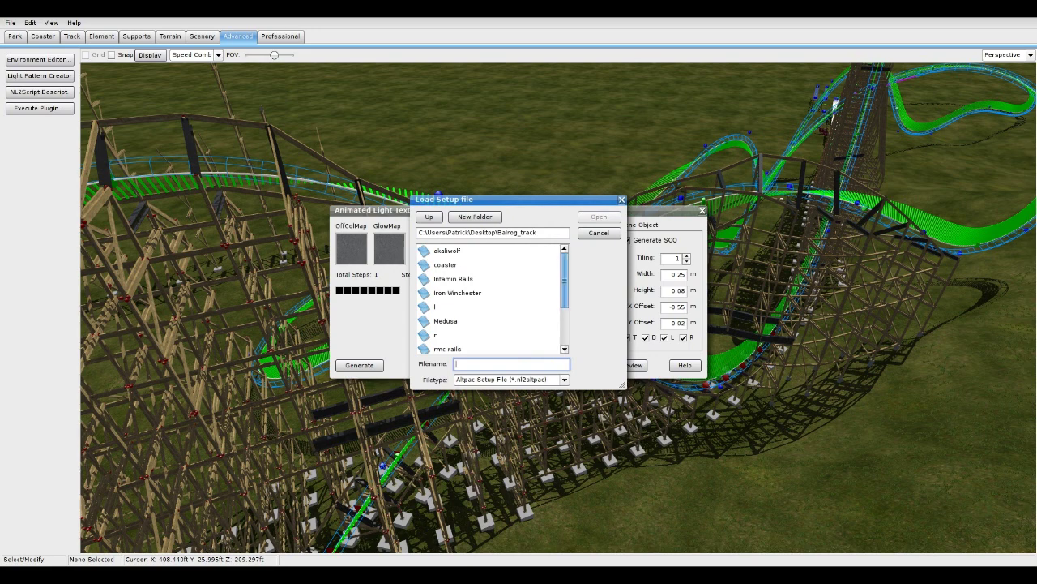
scroll(565, 292, down, 3)
double_click(465, 346)
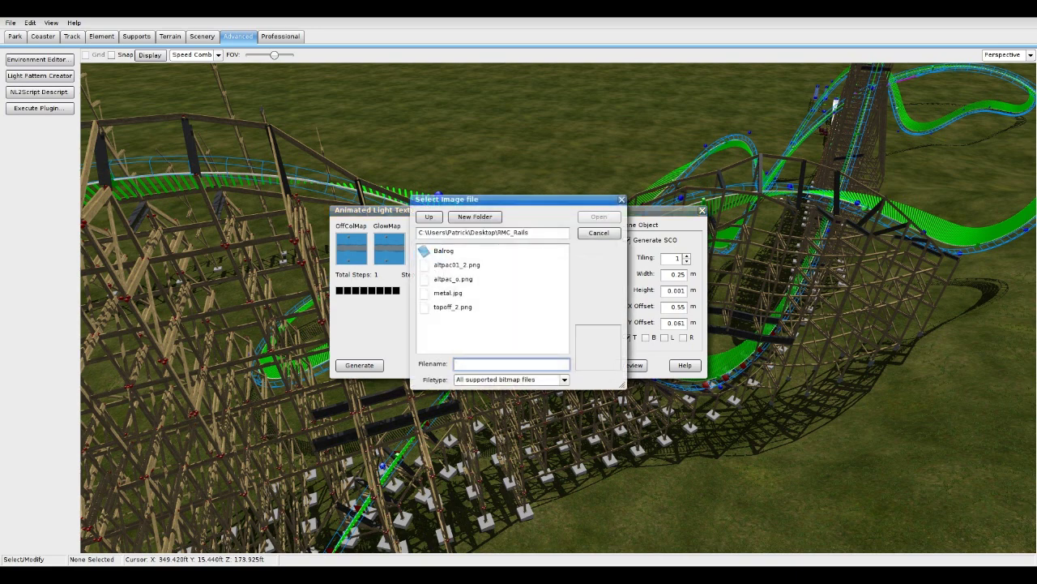
click(452, 307)
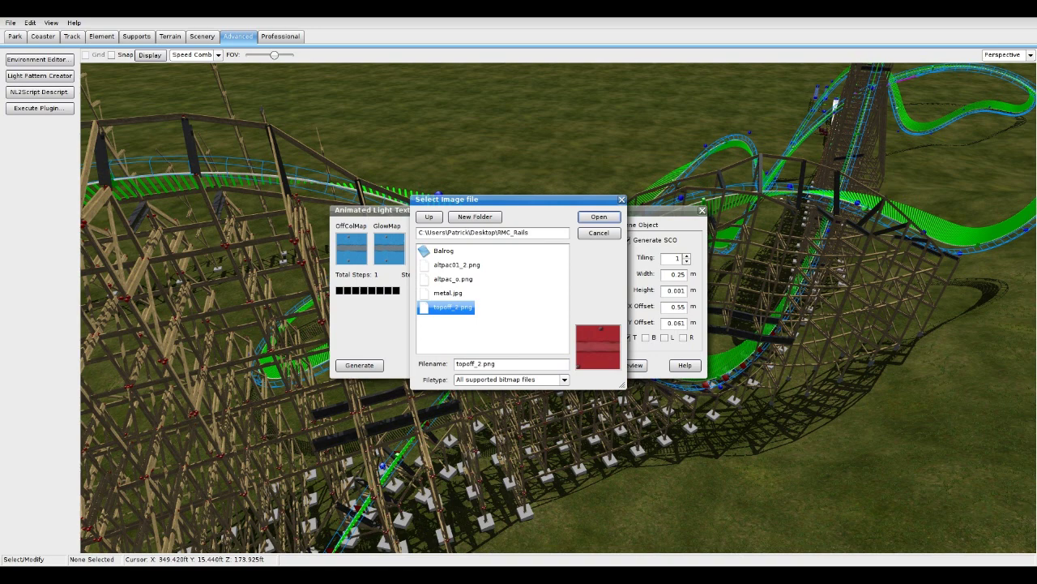
click(599, 216)
Step: Assign topoff_2.png as both the GlowMap and the Bulb Picture
click(389, 248)
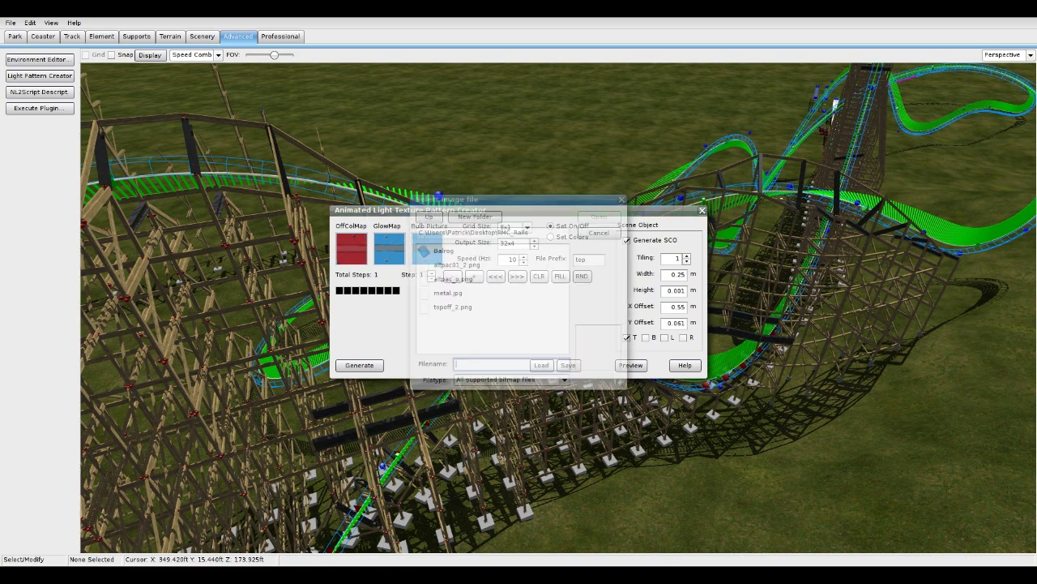
double_click(452, 307)
click(427, 249)
double_click(452, 307)
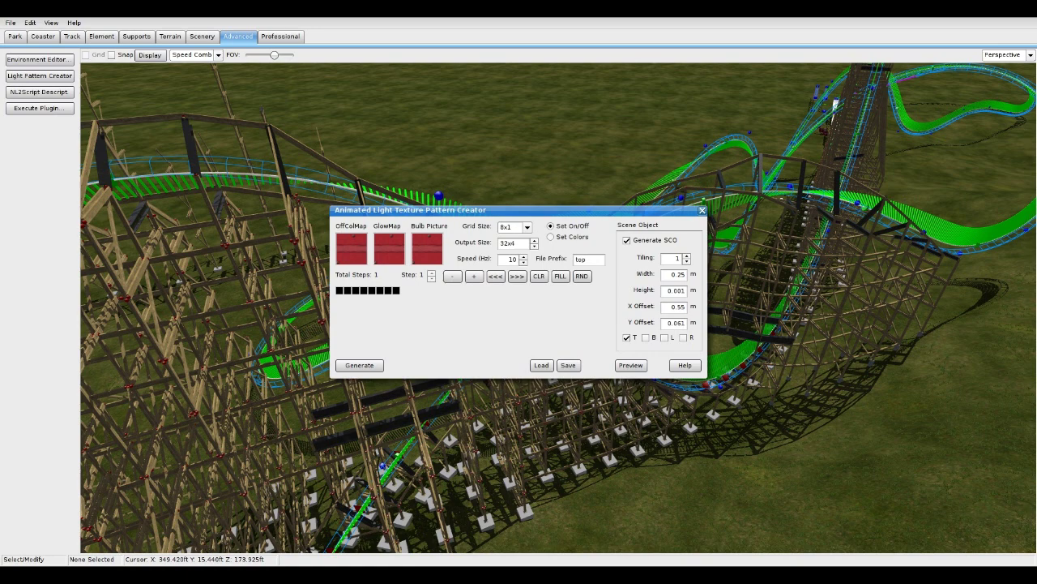
Step: Enable the L and R faces, set the file prefix to Top, and generate the rail files into RMC_Rails\Balrog
click(665, 337)
double_click(582, 259)
text(Top)
click(359, 366)
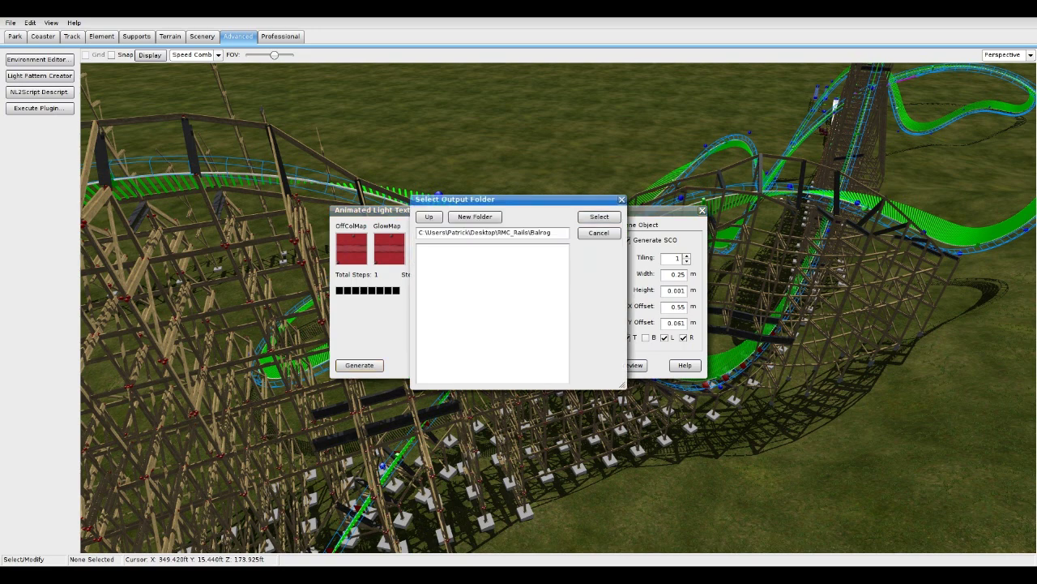
click(600, 216)
Step: Set the file prefix to Top2, make the X offset negative, and generate the opposite top rail into RMC_Rails\Balrog
click(590, 259)
text(2)
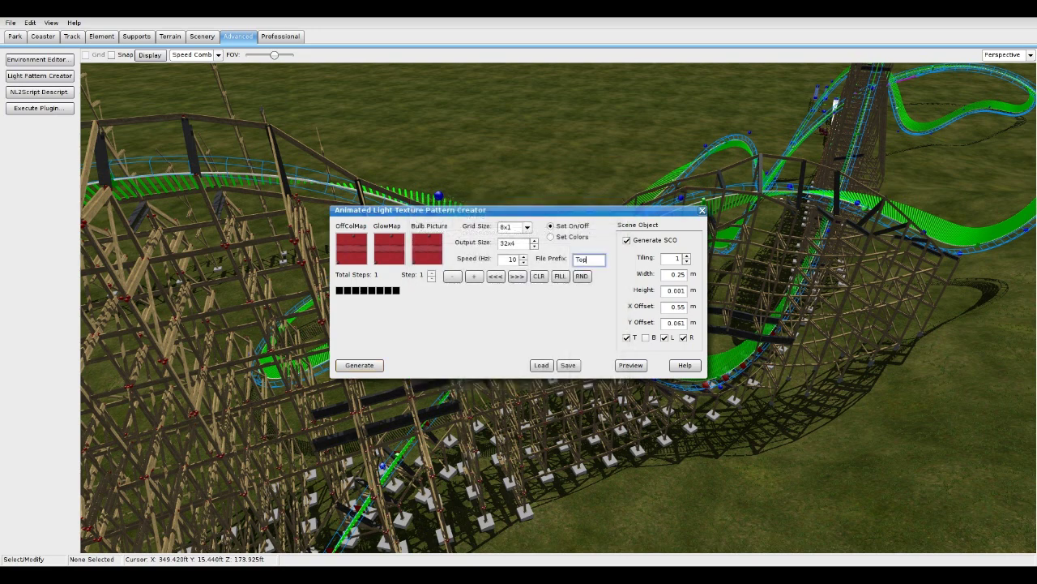
click(671, 306)
text(0)
text(-)
click(359, 366)
click(600, 216)
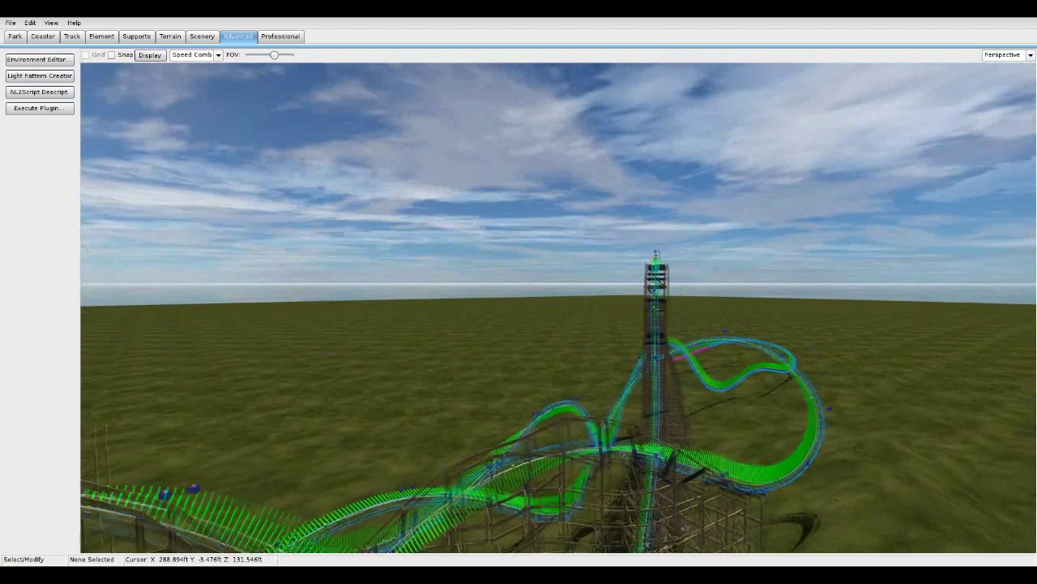
Step: Show the layout in the Top view and start choosing a scenery object
click(1031, 55)
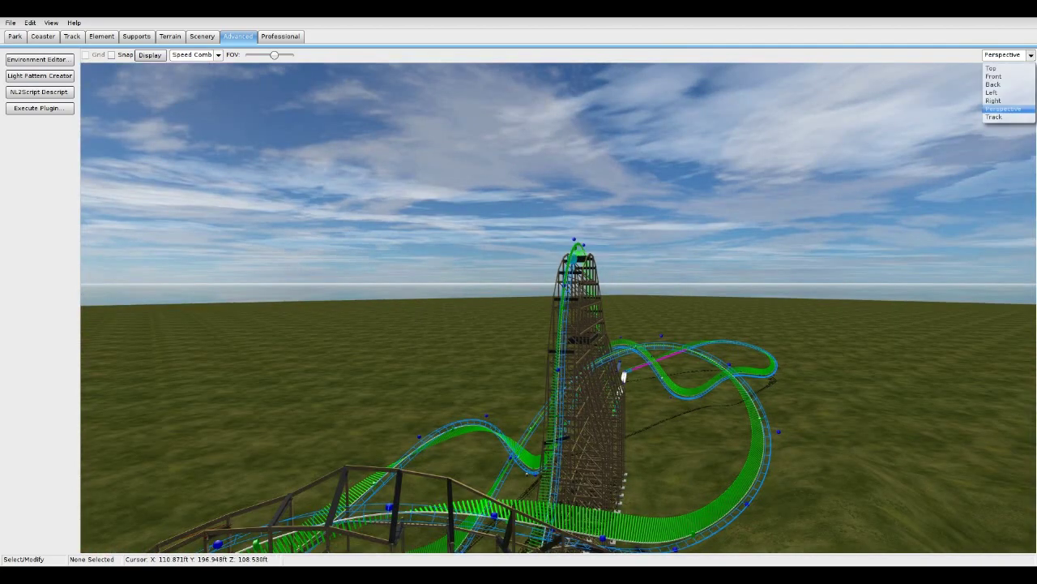
click(998, 69)
scroll(708, 152, down, 5)
right_drag(721, 440, 619, 288)
scroll(618, 288, up, 3)
scroll(554, 301, up, 2)
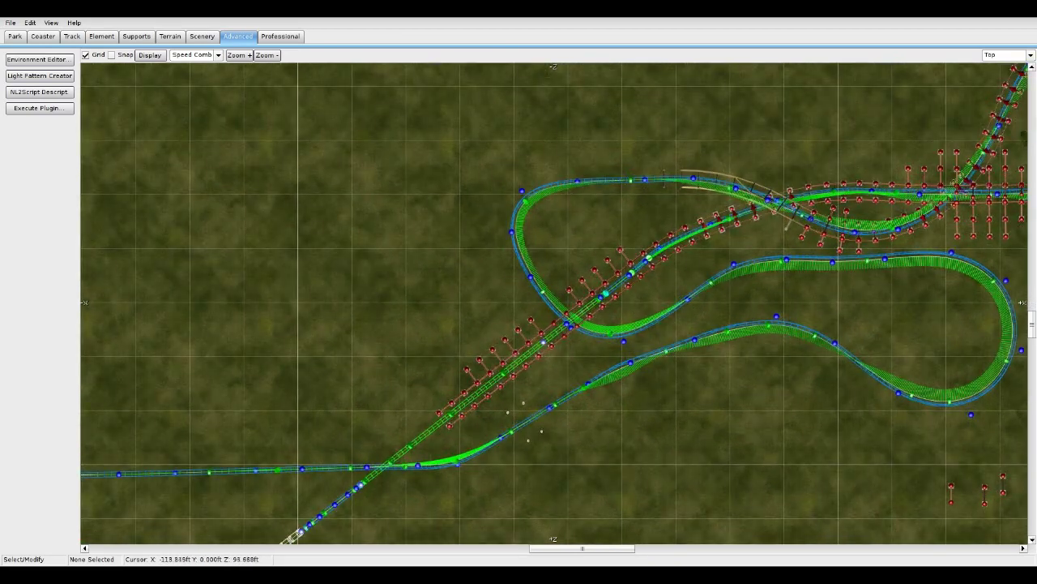
click(202, 36)
click(39, 166)
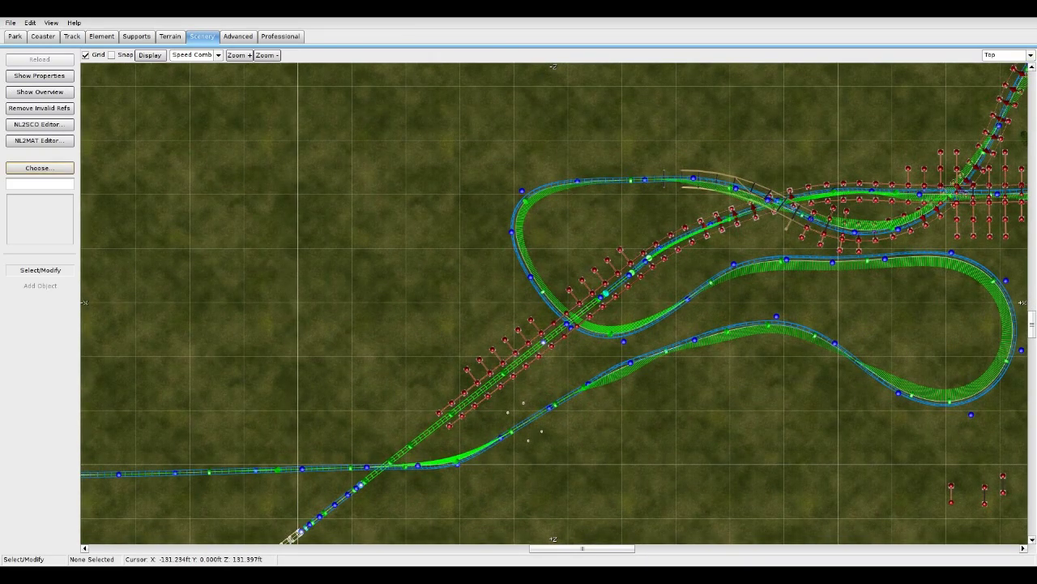
Step: Browse the file system to the Balrog folder inside RMC_Rails on the Desktop
click(379, 204)
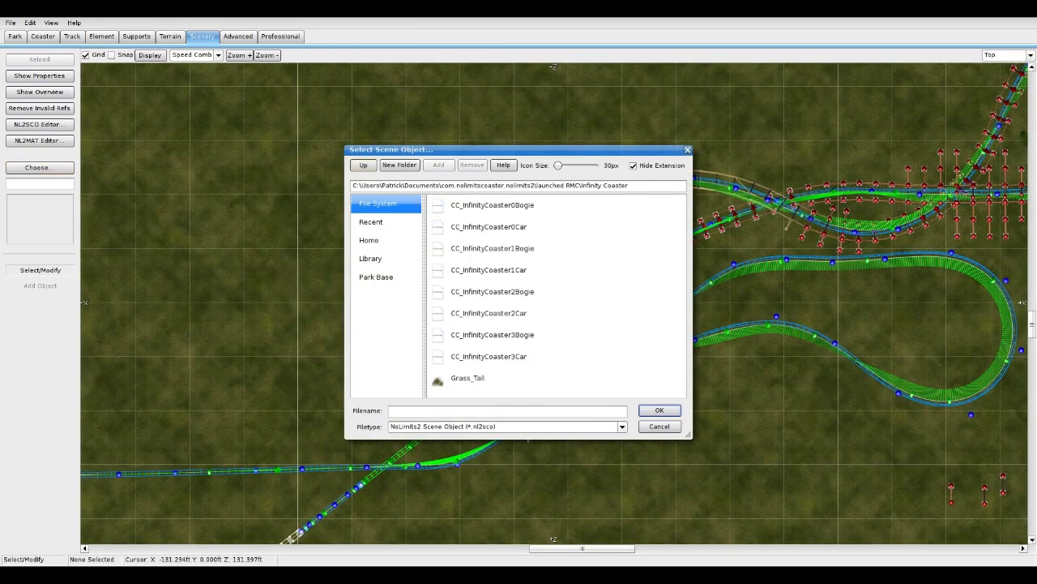
click(363, 166)
click(363, 165)
click(363, 165)
click(363, 166)
click(371, 258)
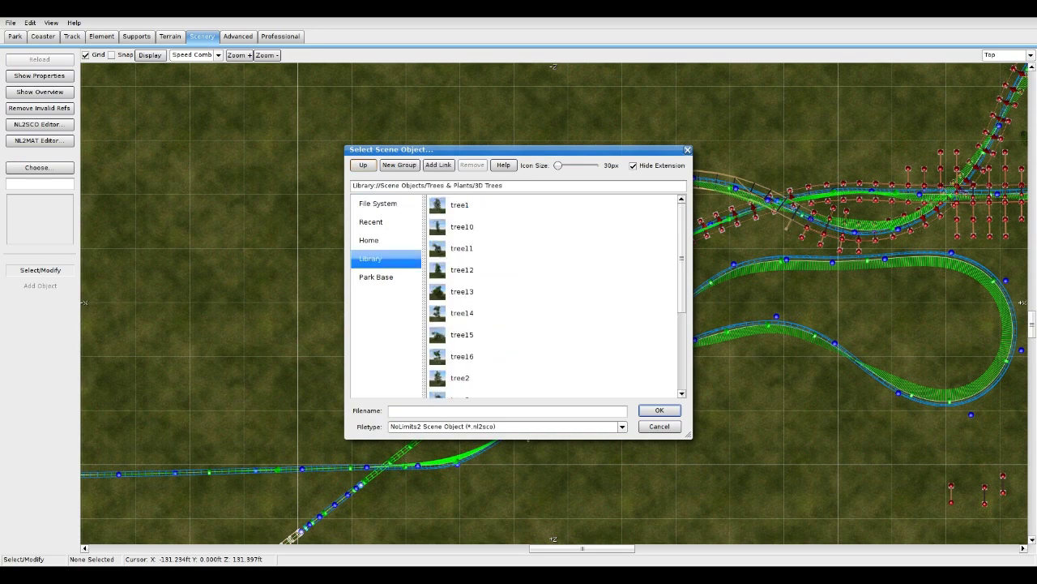
click(379, 203)
click(363, 166)
double_click(463, 227)
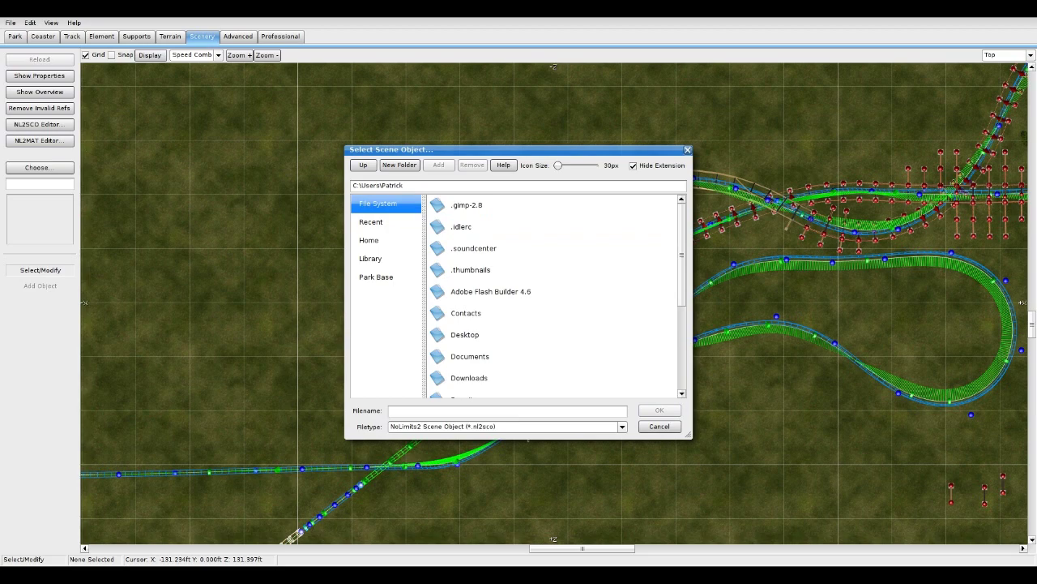
double_click(466, 333)
scroll(466, 334, down, 5)
double_click(467, 322)
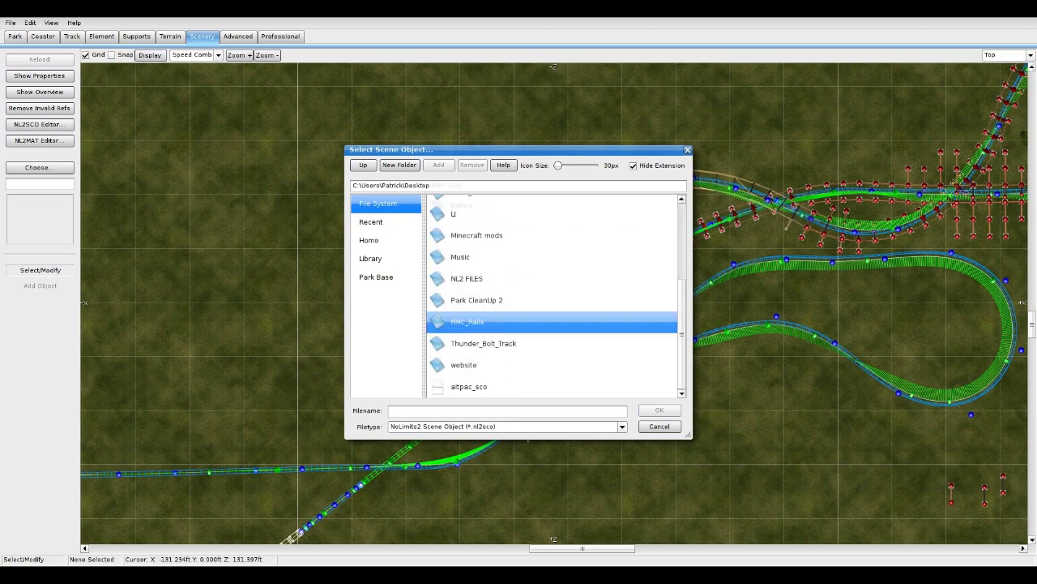
double_click(464, 205)
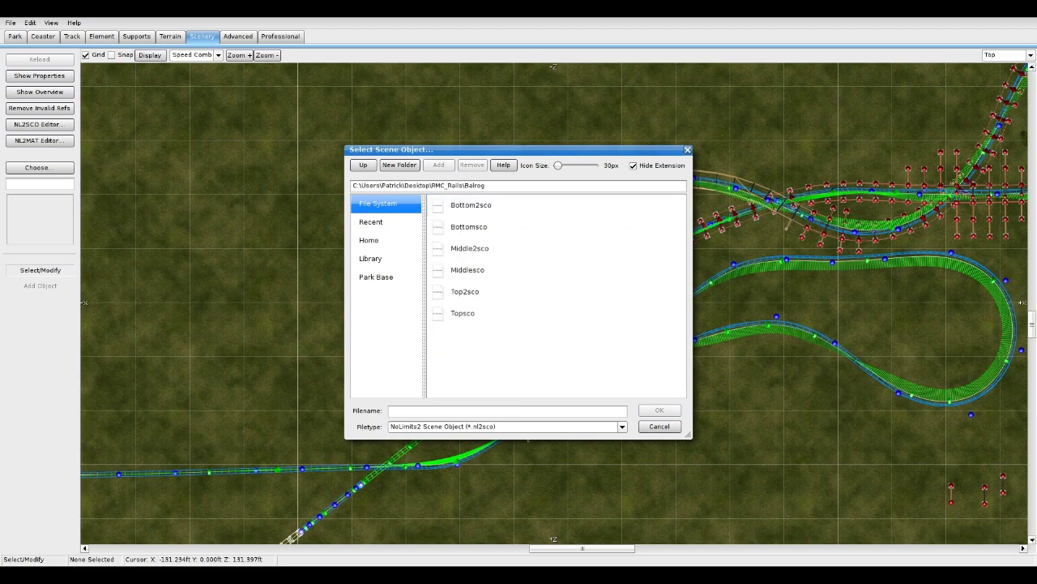
Step: Add the Bottom2sco and Bottomsco scene objects beside the coaster, accepting their paths outside the park folder
double_click(470, 205)
click(500, 311)
click(40, 286)
click(39, 167)
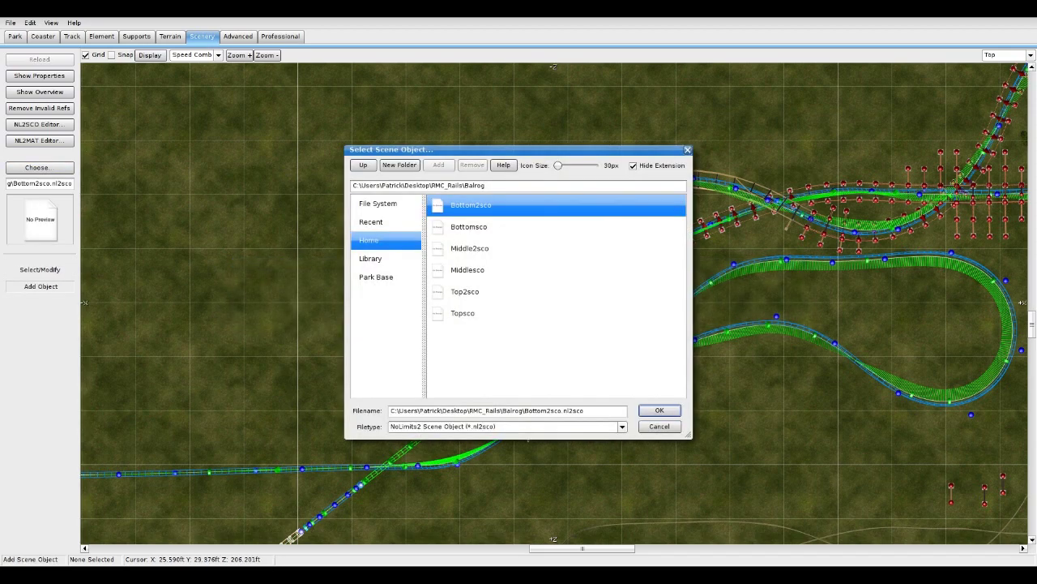
double_click(468, 227)
click(496, 312)
Step: Add the Middle2sco and Middlesco scene objects beside the coaster, accepting their paths outside the park folder
click(40, 167)
double_click(470, 248)
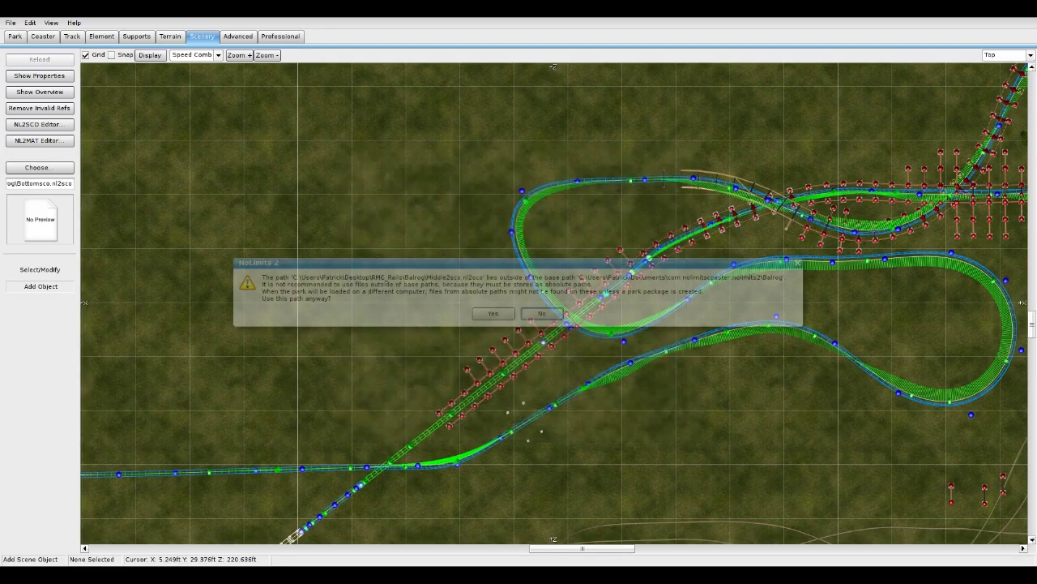
click(493, 313)
click(39, 166)
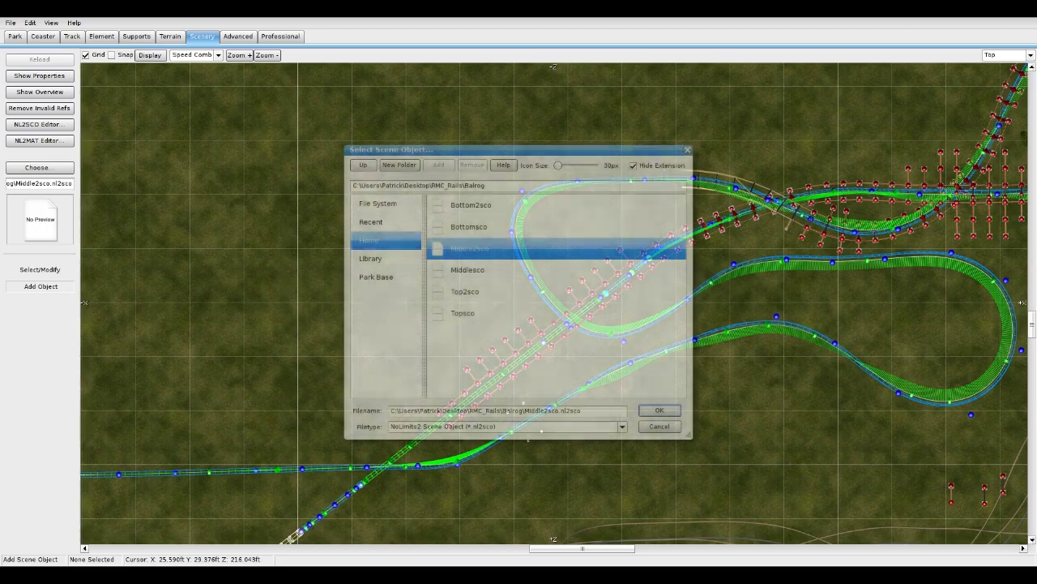
double_click(467, 270)
click(494, 313)
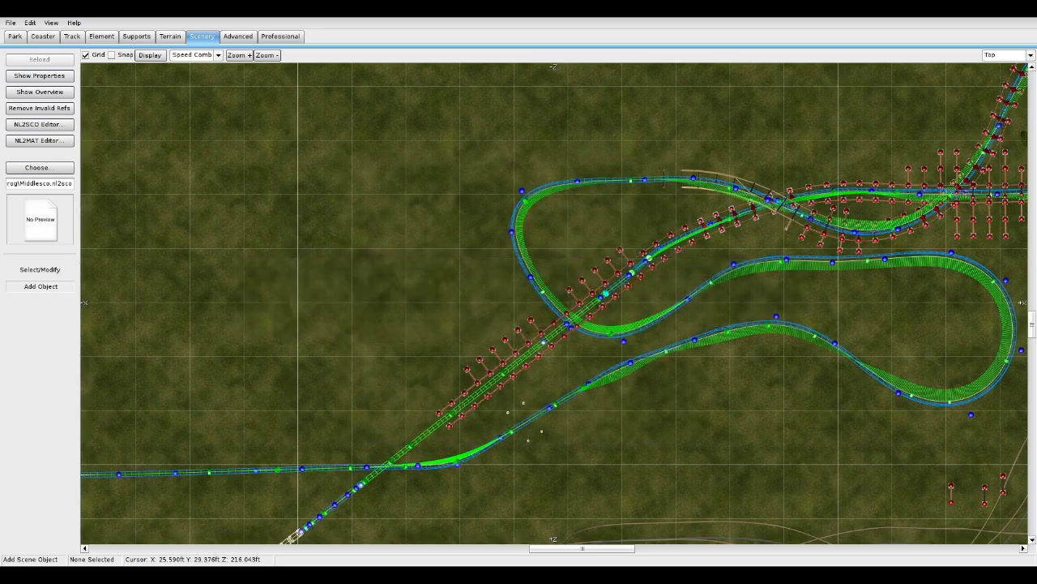
Step: Add the Top2sco and Topsco scene objects beside the coaster, accepting their paths outside the park folder
click(40, 167)
double_click(468, 292)
click(493, 313)
click(40, 167)
click(463, 313)
click(463, 312)
click(486, 313)
right_drag(342, 264, 257, 76)
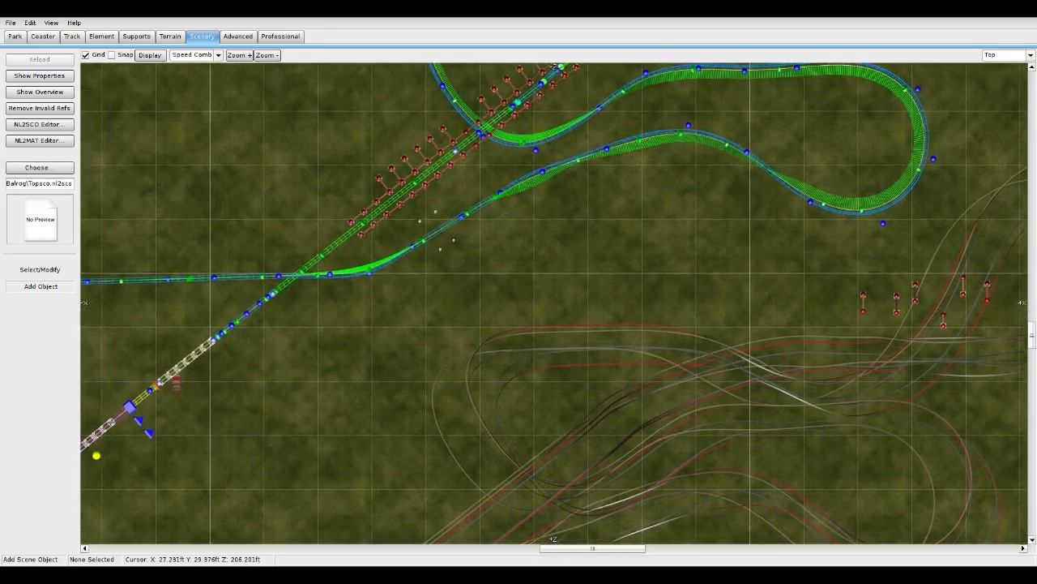
Step: Return to Select/Modify mode and bring the placed rail objects up close in the Perspective view
scroll(257, 76, down, 3)
click(39, 269)
click(1031, 54)
click(1003, 108)
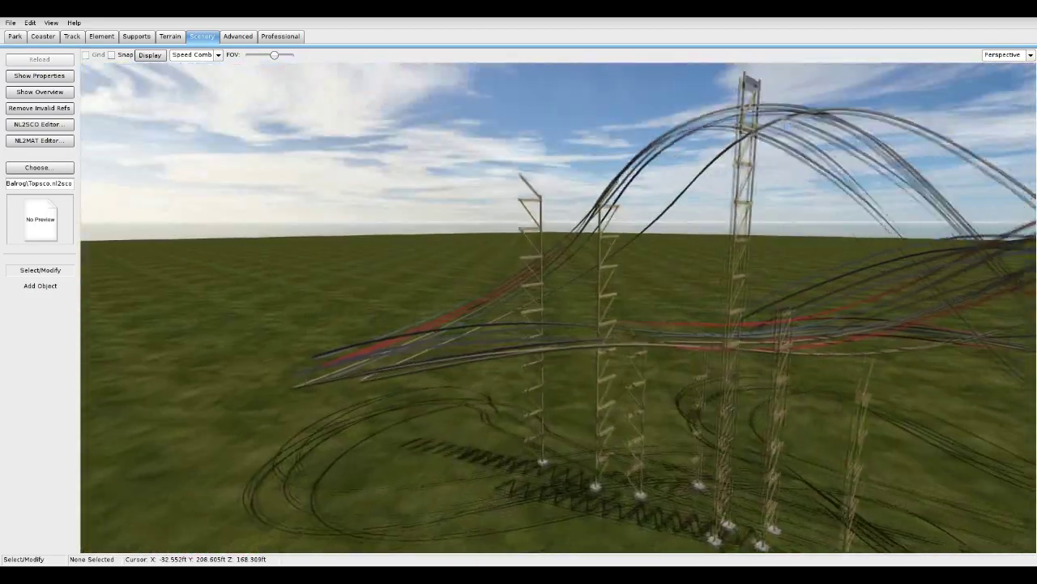
key(w)
right_drag(559, 308, 535, 502)
key(w)
key(w)
key(s)
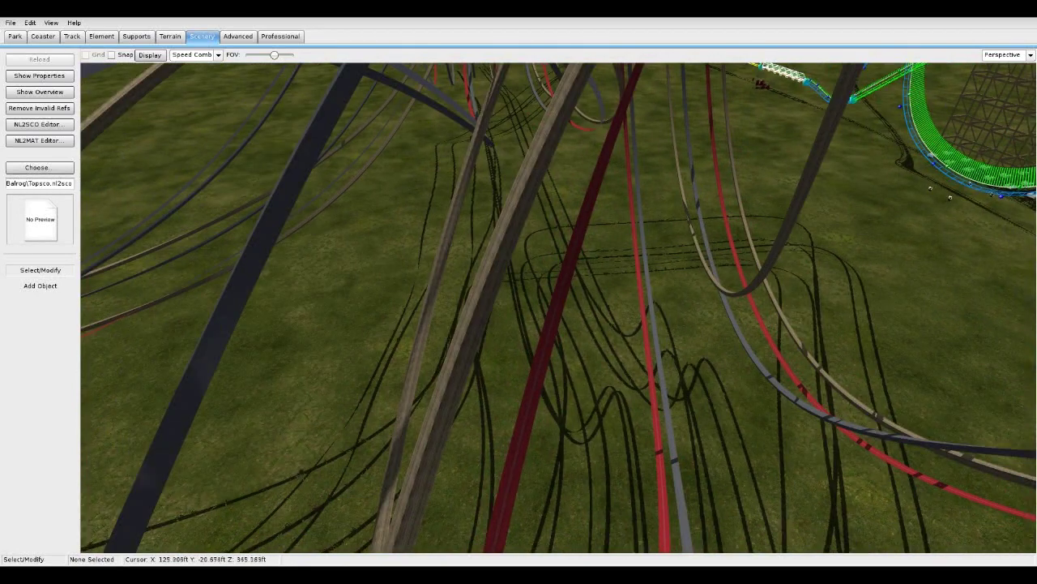
Step: Open the Bottomsco rail's properties and set its X, Y and Z positions to 0 ft
double_click(566, 286)
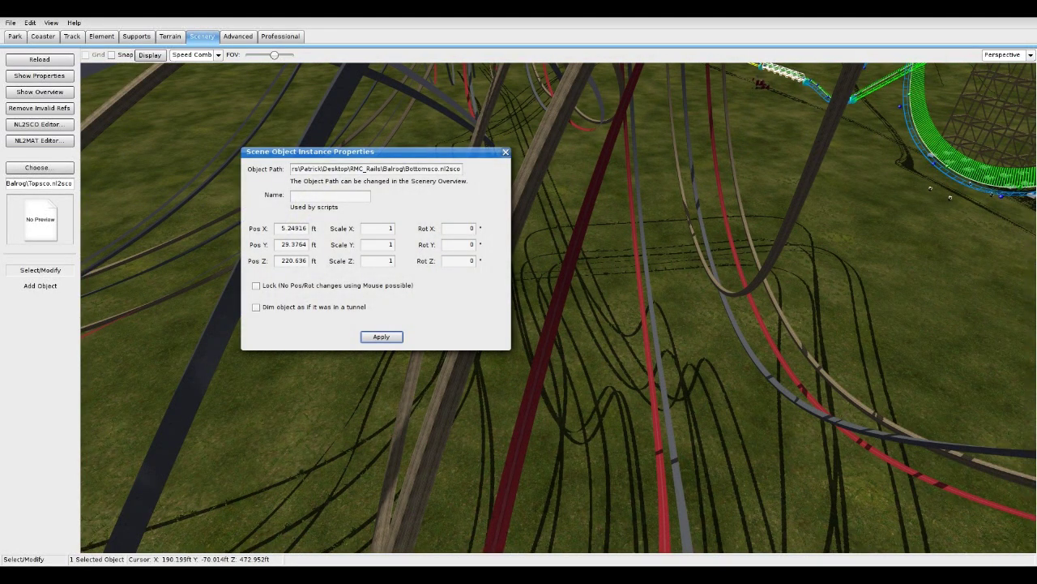
click(300, 228)
text(0)
key(Tab)
text(0)
key(Tab)
text(0)
key(Return)
Step: Select the Middlesco rail and set its X, Y and Z positions to 0 ft
click(478, 406)
click(455, 389)
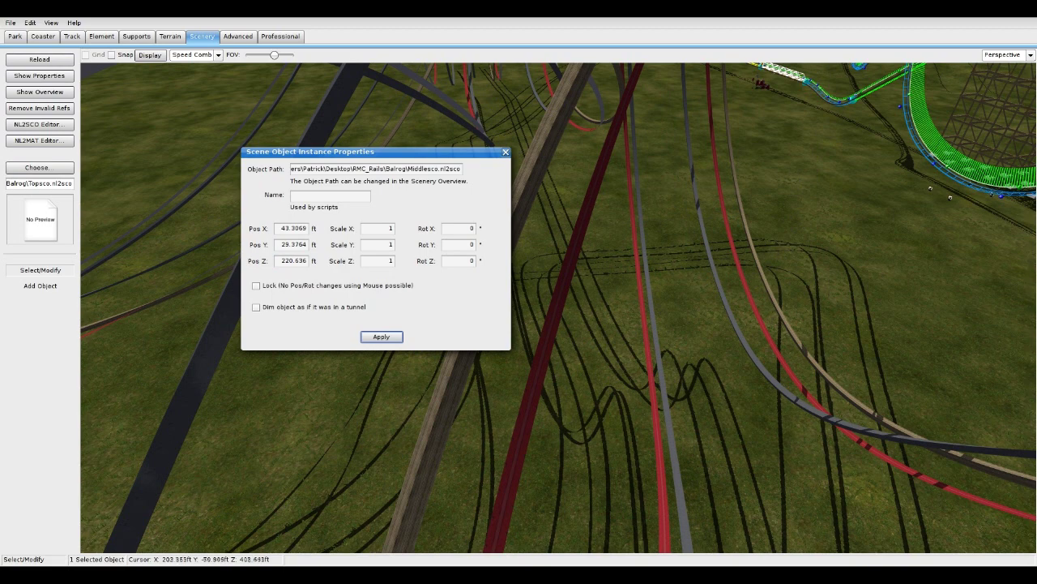
double_click(292, 228)
text(0)
key(Tab)
text(0)
key(Tab)
text(0)
key(Return)
Step: Select the Bottom2sco rail and set its X, Y and Z positions to 0 ft
click(648, 349)
double_click(292, 229)
text(0)
click(282, 245)
double_click(282, 245)
text(0)
key(Tab)
text(0)
key(Return)
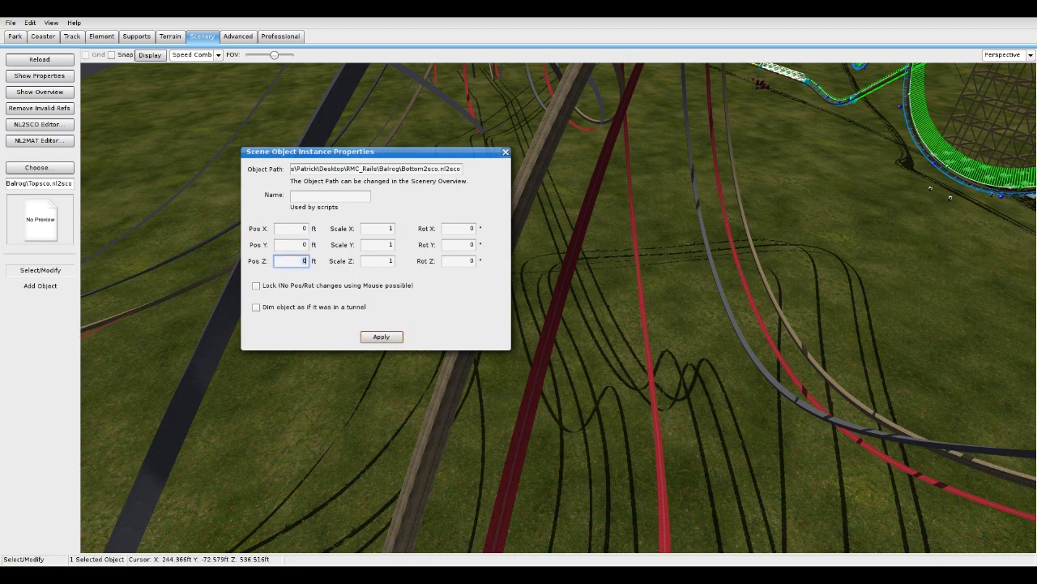
Step: Select the red Topsco rail and set its X, Y and Z positions to 0 ft
click(559, 300)
double_click(292, 228)
text(06.201)
key(Tab)
text(0)
key(Tab)
text(0)
key(Return)
Step: Select the Top2sco rail and set its X, Y and Z positions to 0 ft
click(644, 332)
double_click(292, 228)
text(0)
key(Tab)
text(0)
key(Tab)
text(0)
key(Return)
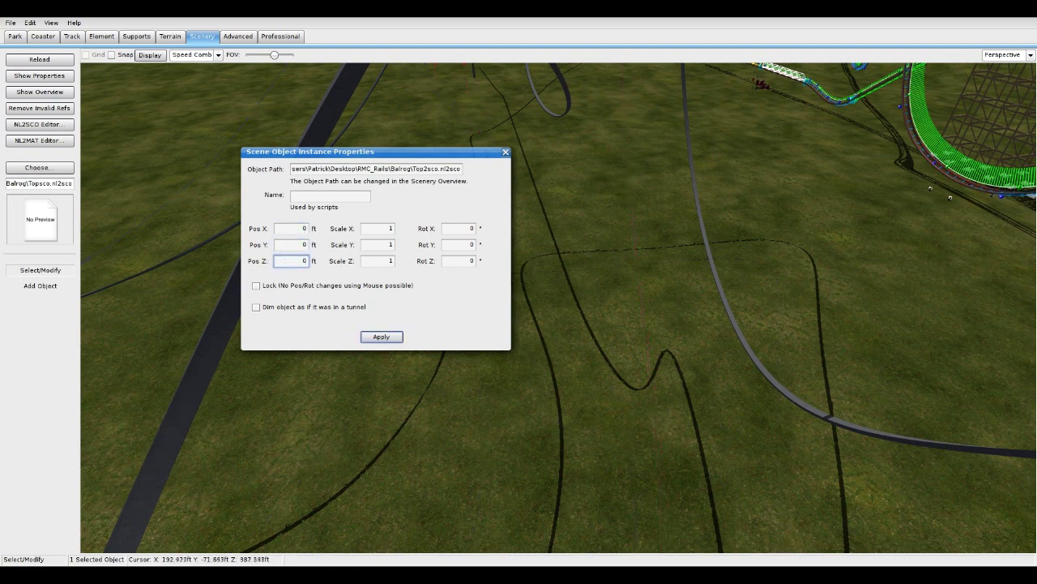
Step: Select the Middle2sco rail and set its X, Y and Z positions to 0 ft
click(644, 332)
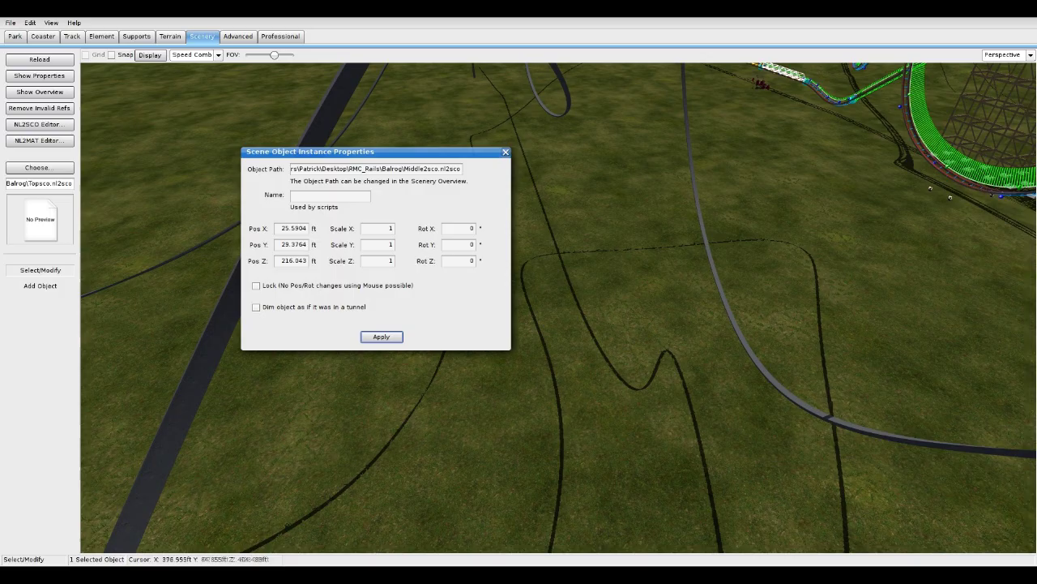
double_click(293, 229)
text(0)
key(Tab)
text(0)
key(Tab)
text(0)
key(Return)
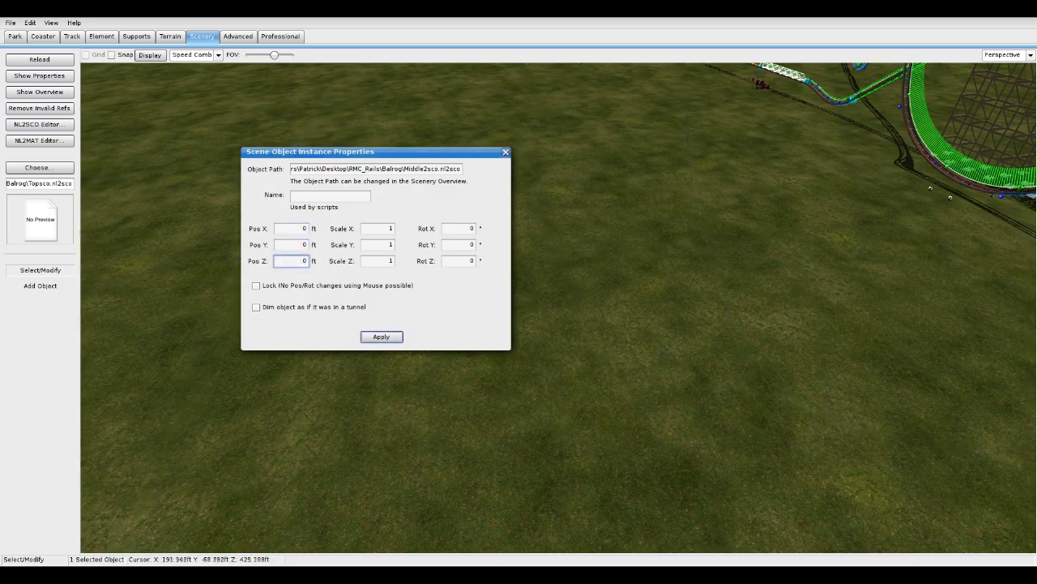
Step: Fly around the coaster and examine how the new rails follow the track through the support structure
key(w)
key(w)
key(s)
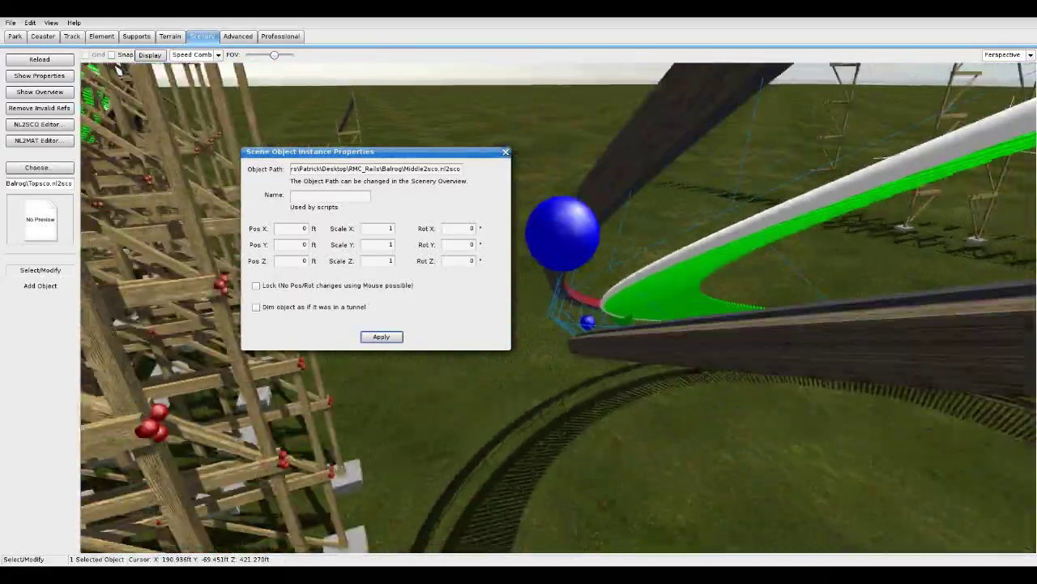
key(s)
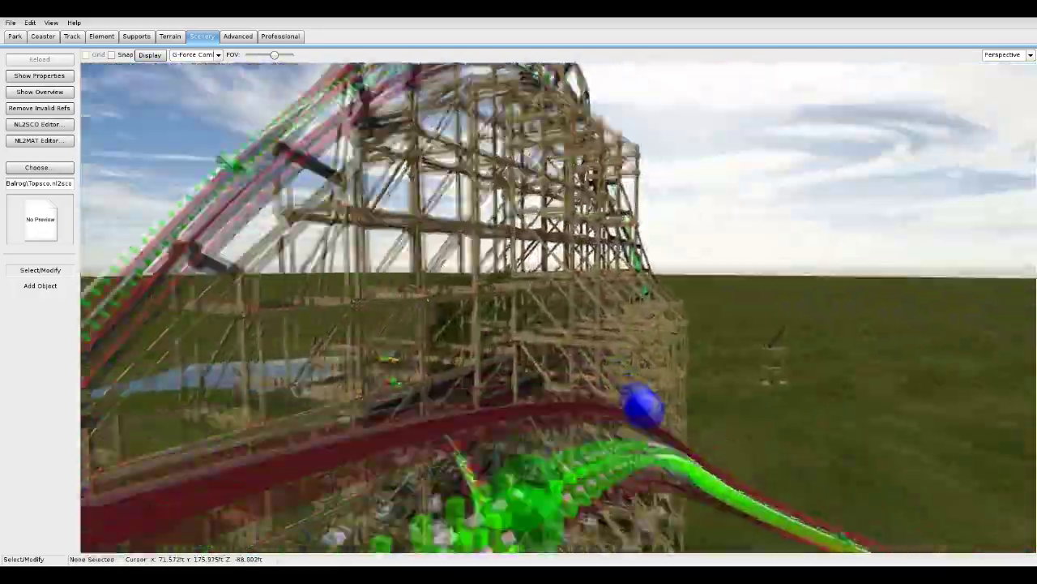
key(s)
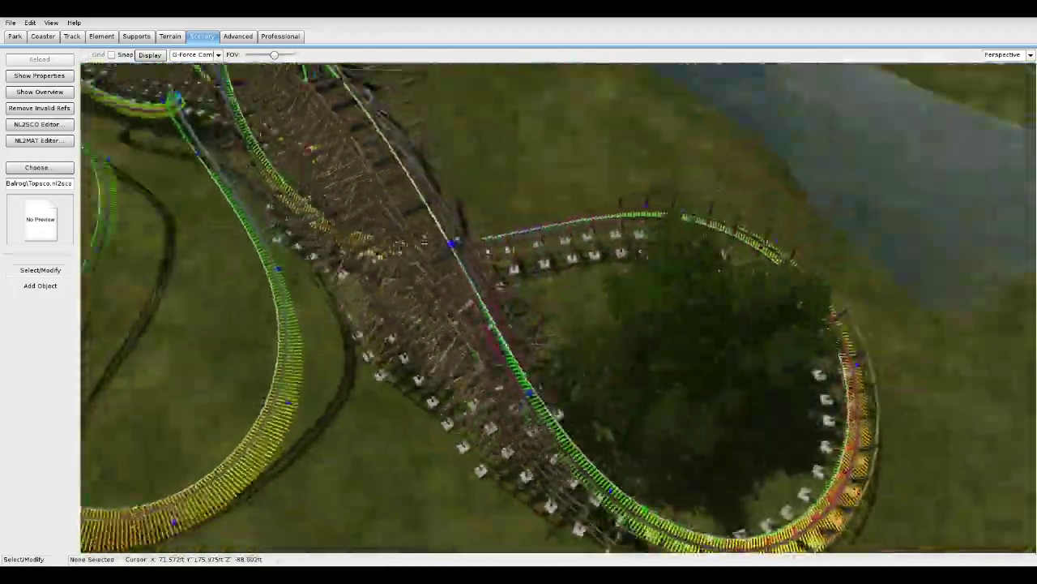
key(w)
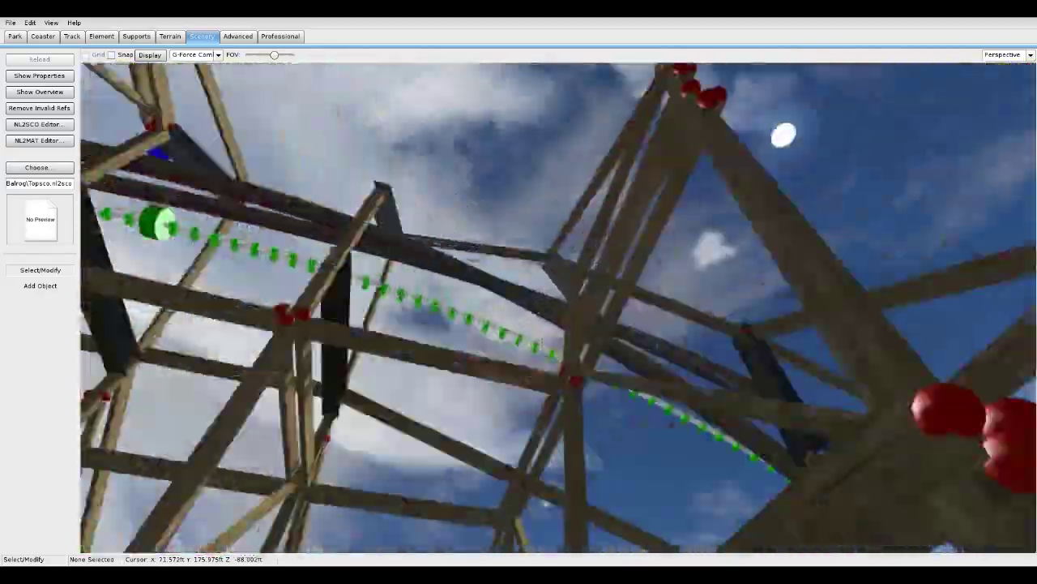
key(s)
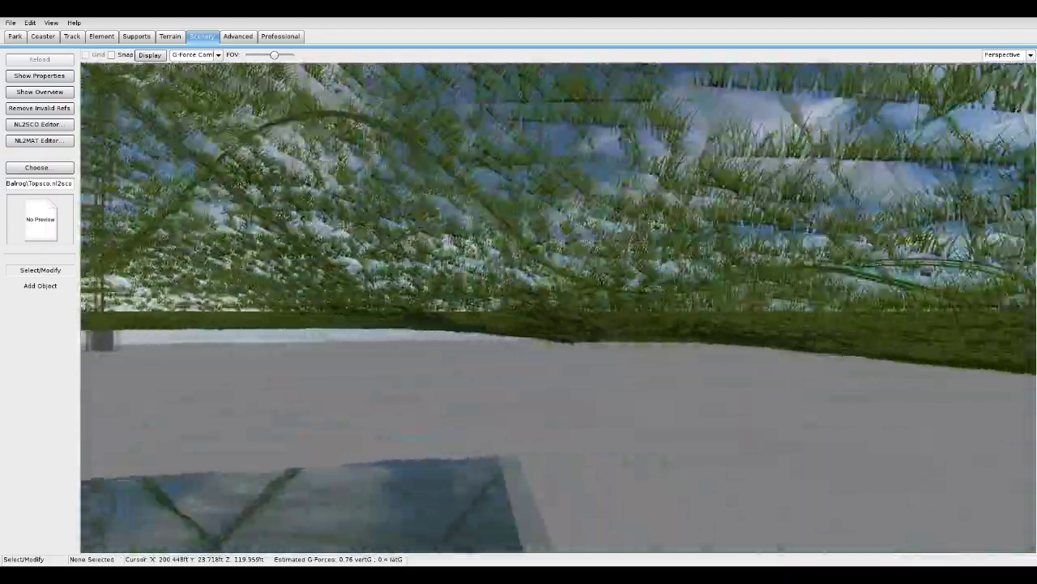
Step: Make the crossties coaster the active coaster
right_drag(559, 308, 397, 349)
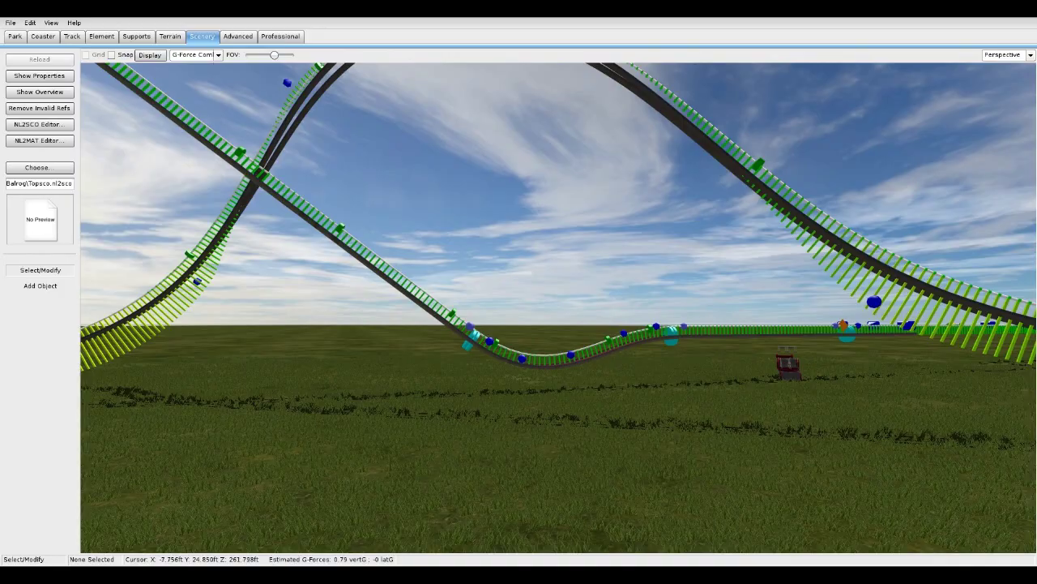
click(43, 35)
click(39, 108)
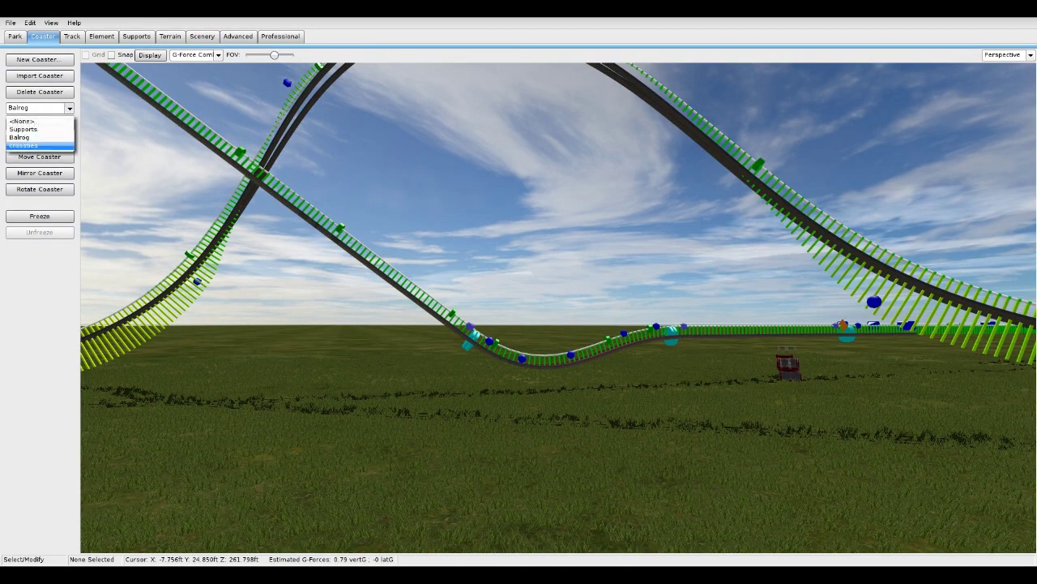
click(23, 145)
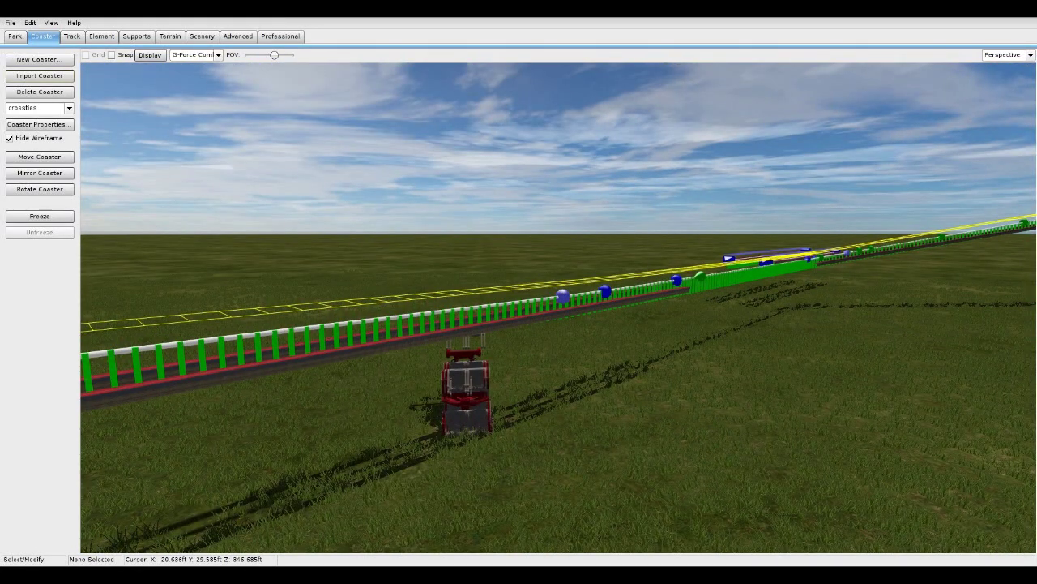
click(40, 76)
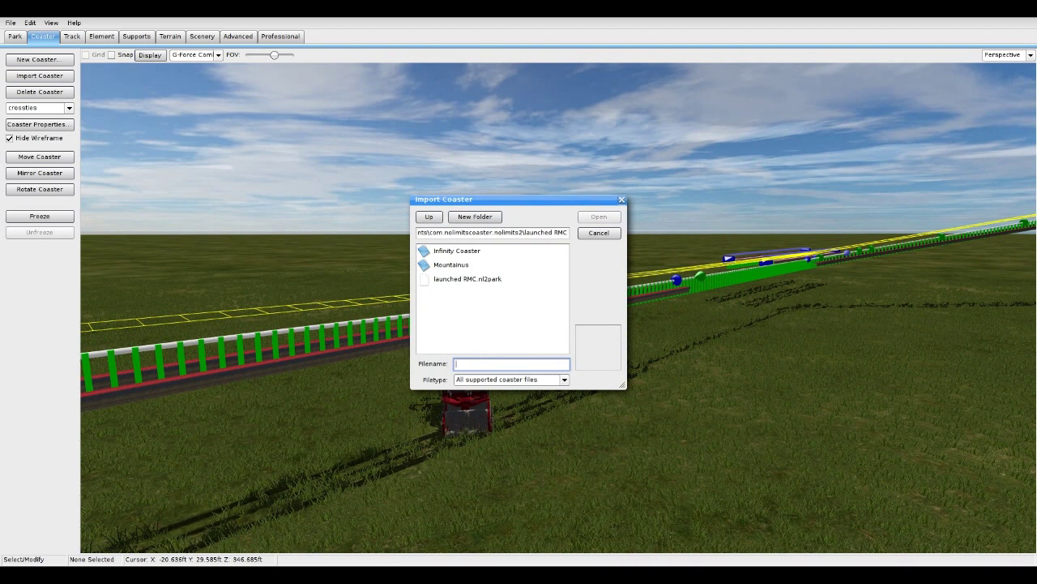
double_click(468, 279)
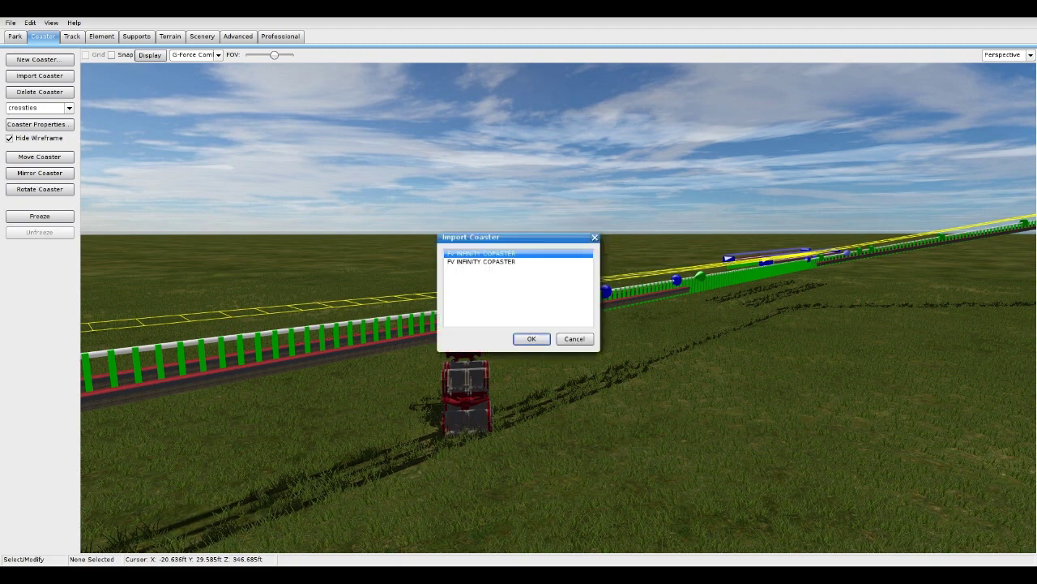
click(575, 338)
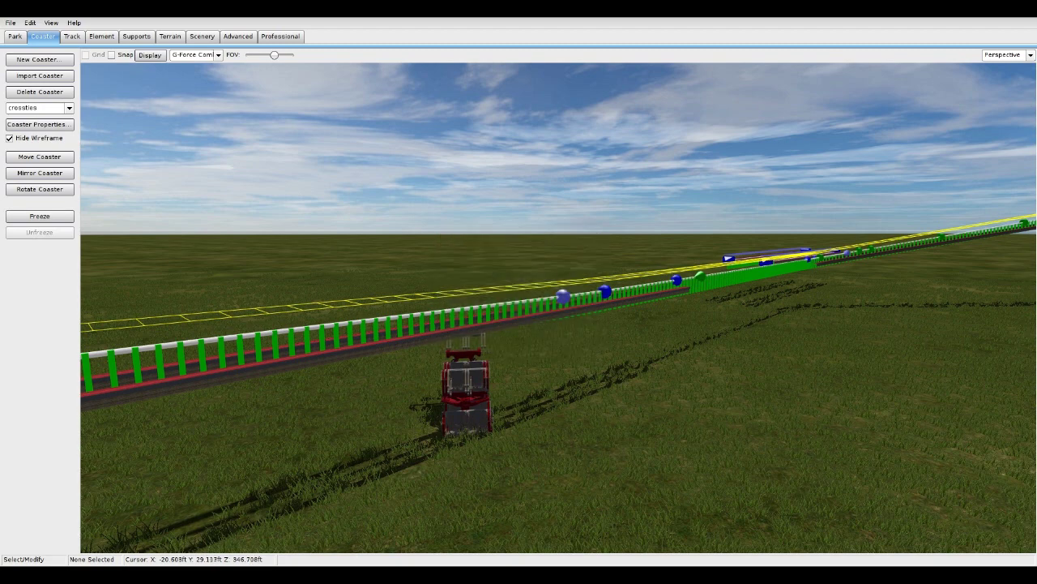
Step: Import the Balrog coaster from the park file containing the Supports, Balrog and crossties coasters
click(40, 76)
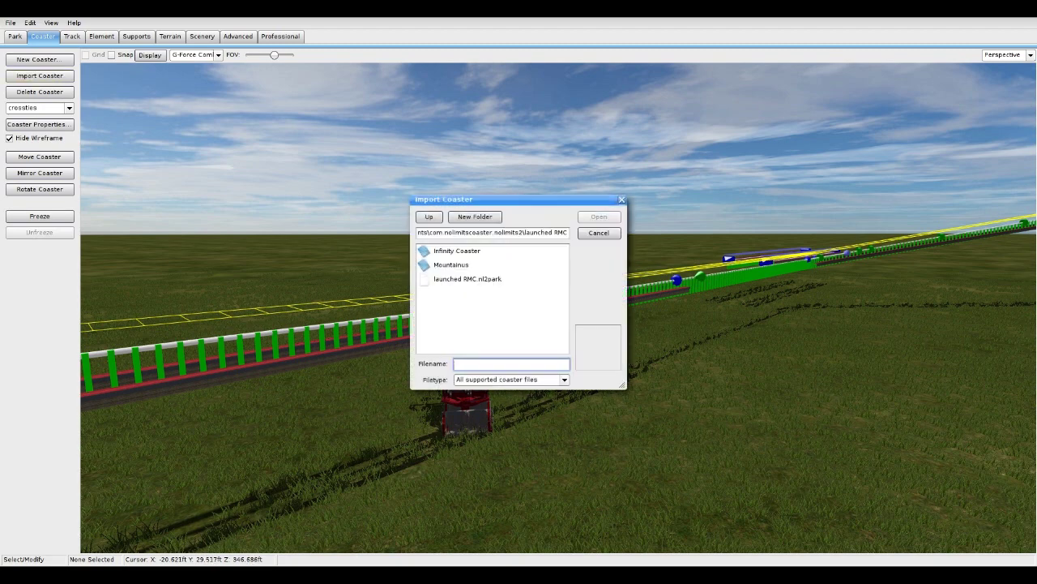
click(429, 217)
scroll(444, 268, down, 10)
scroll(444, 266, up, 2)
double_click(444, 264)
double_click(456, 279)
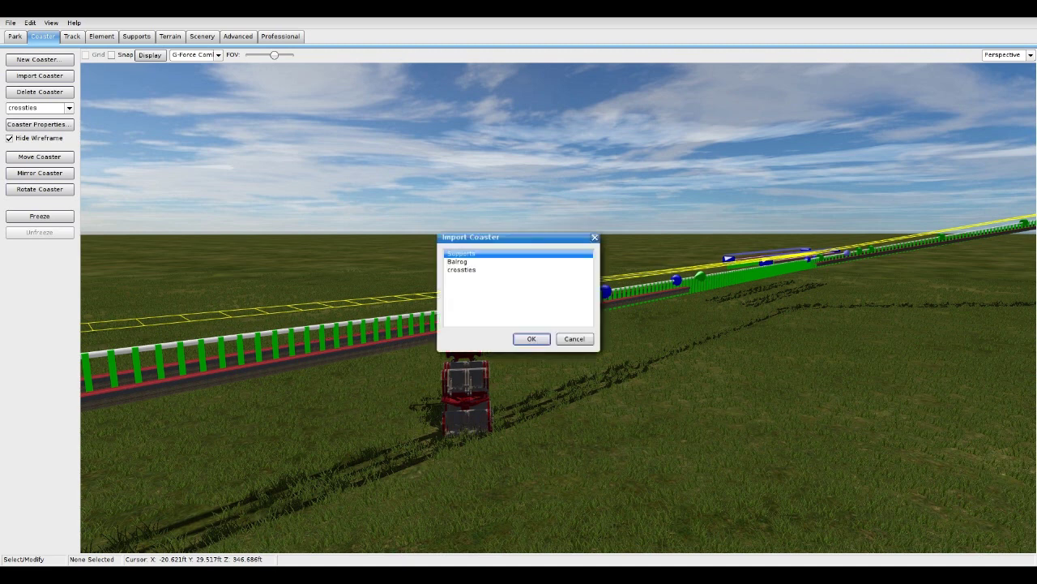
click(458, 261)
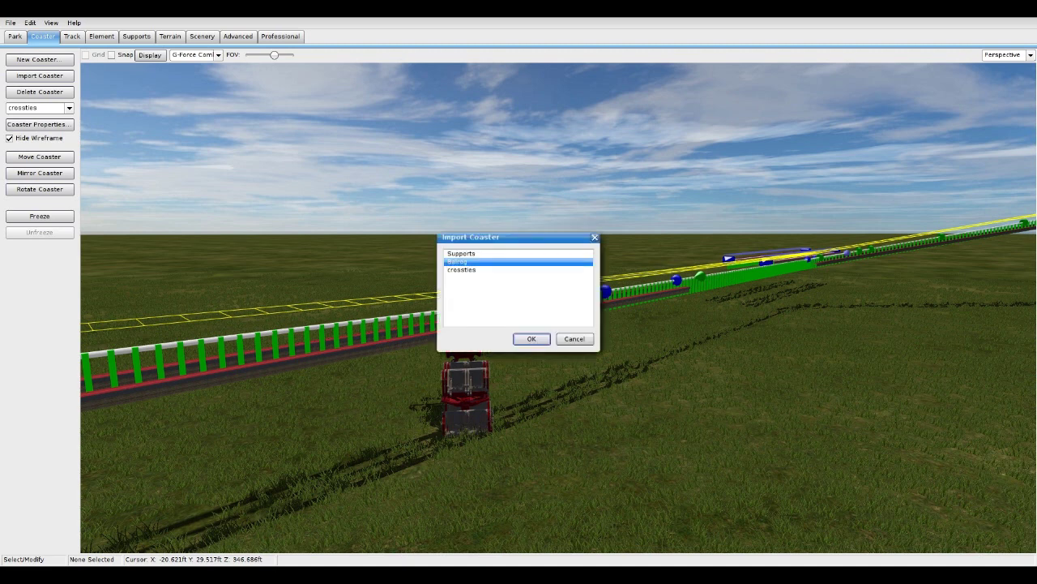
click(531, 339)
right_drag(528, 340, 235, 348)
scroll(235, 349, up, 3)
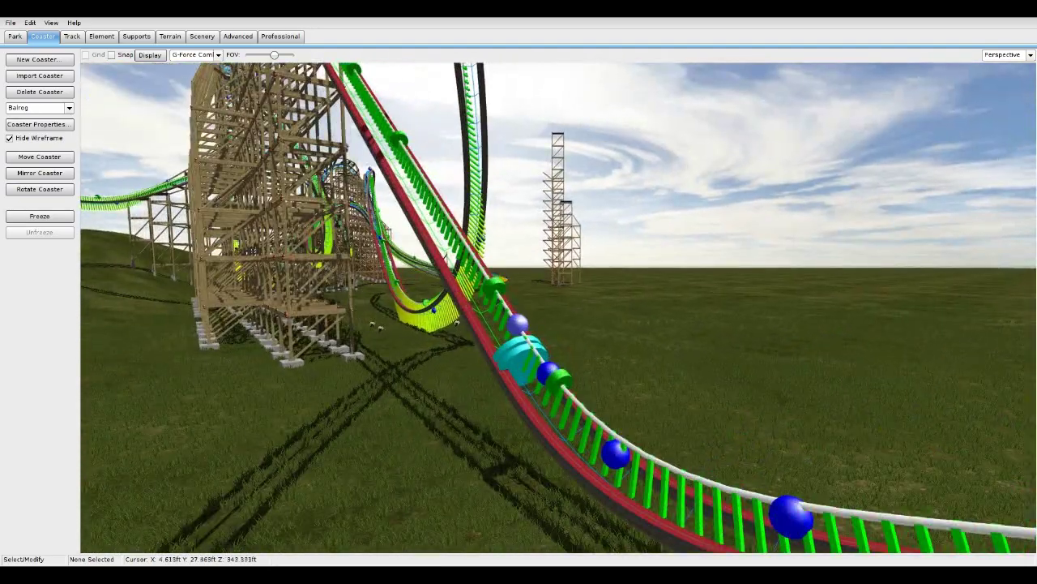
Step: Review the existing crossties coaster's properties, checking its operation mode and custom C.o.R. Offset-Y
click(39, 124)
click(661, 178)
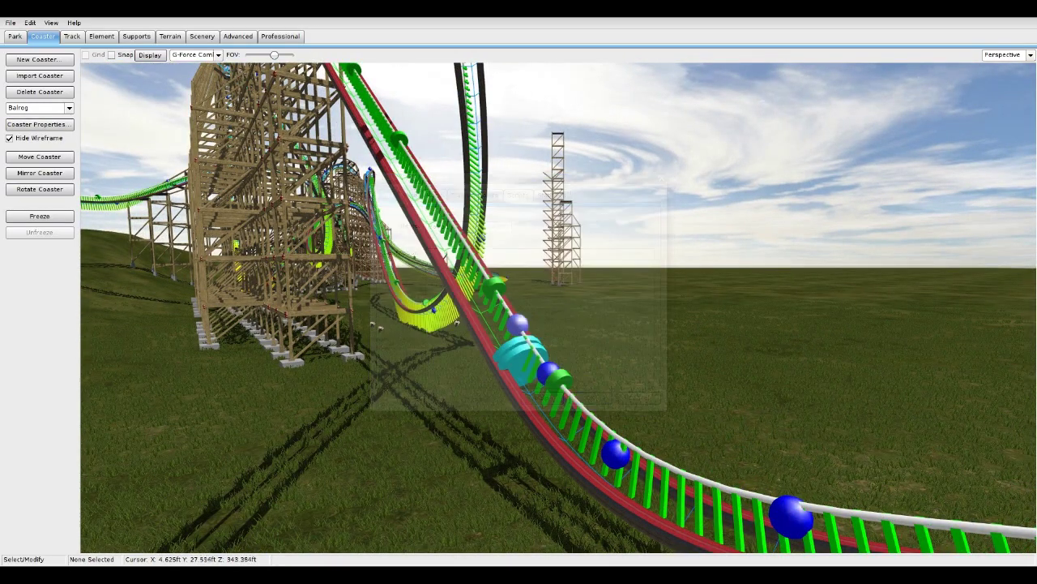
click(69, 108)
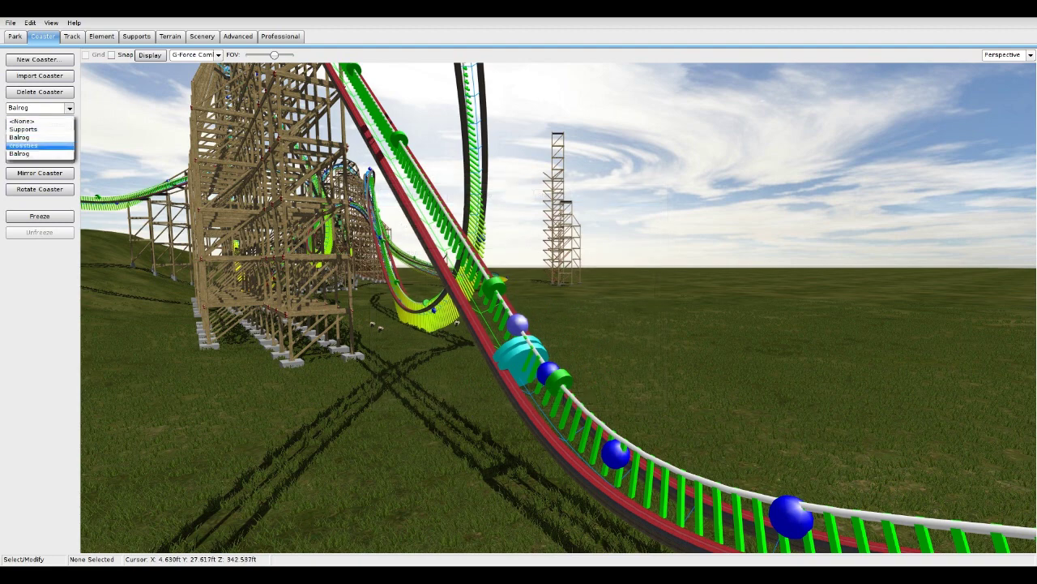
click(23, 145)
click(38, 124)
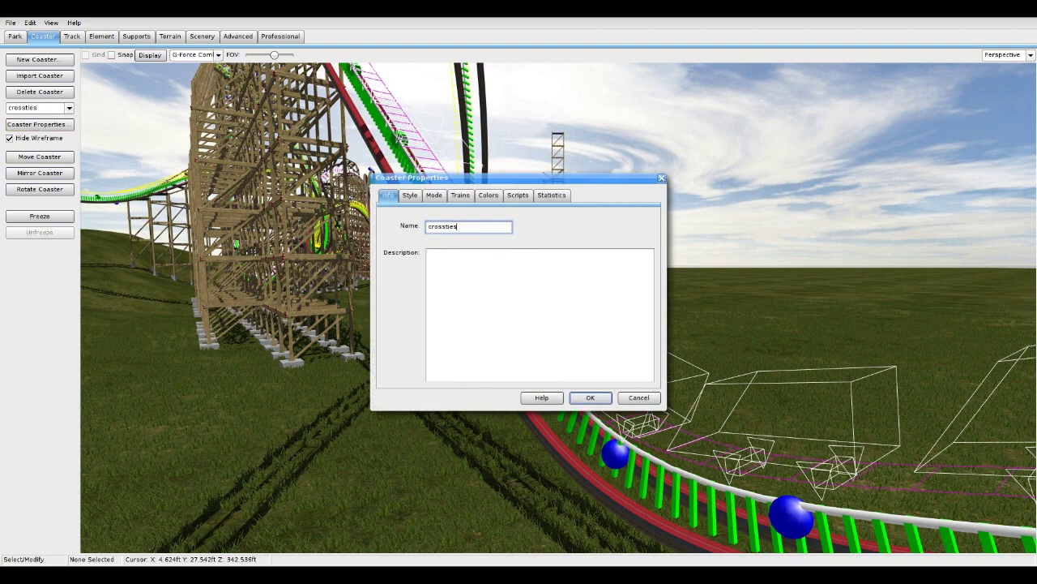
click(488, 195)
click(460, 195)
click(551, 194)
click(518, 195)
click(551, 195)
click(434, 194)
click(545, 352)
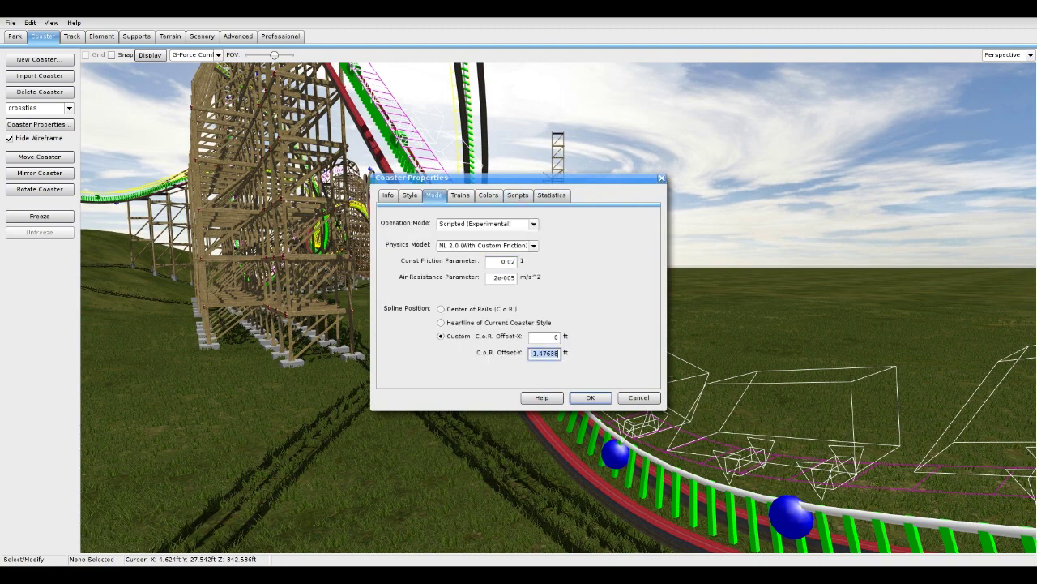
key(Return)
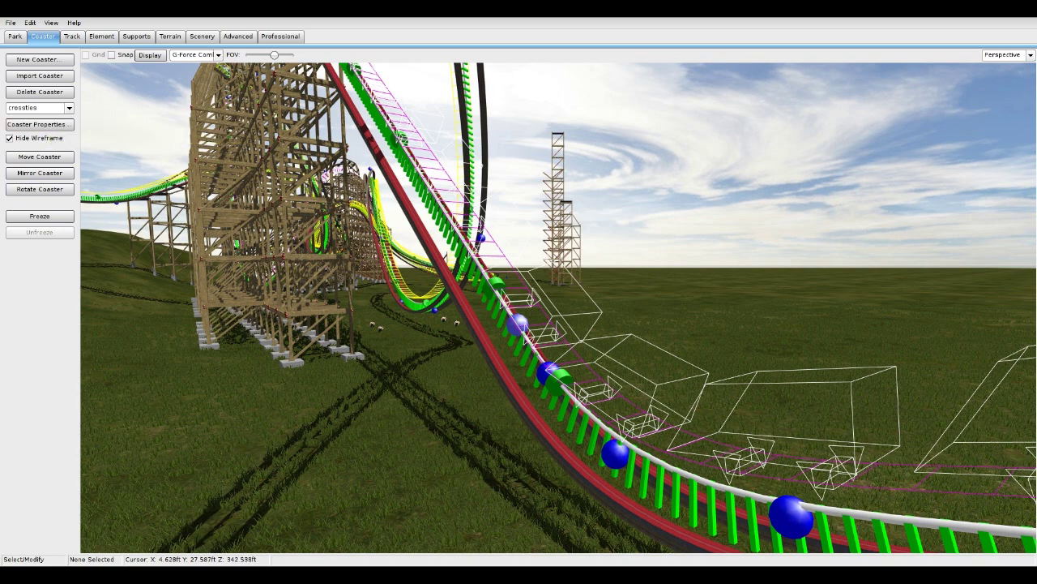
Step: Check the color settings of the existing crossties coaster
click(51, 124)
click(488, 196)
click(662, 178)
Step: Select the newly imported Balrog coaster and rename it crossties
click(70, 108)
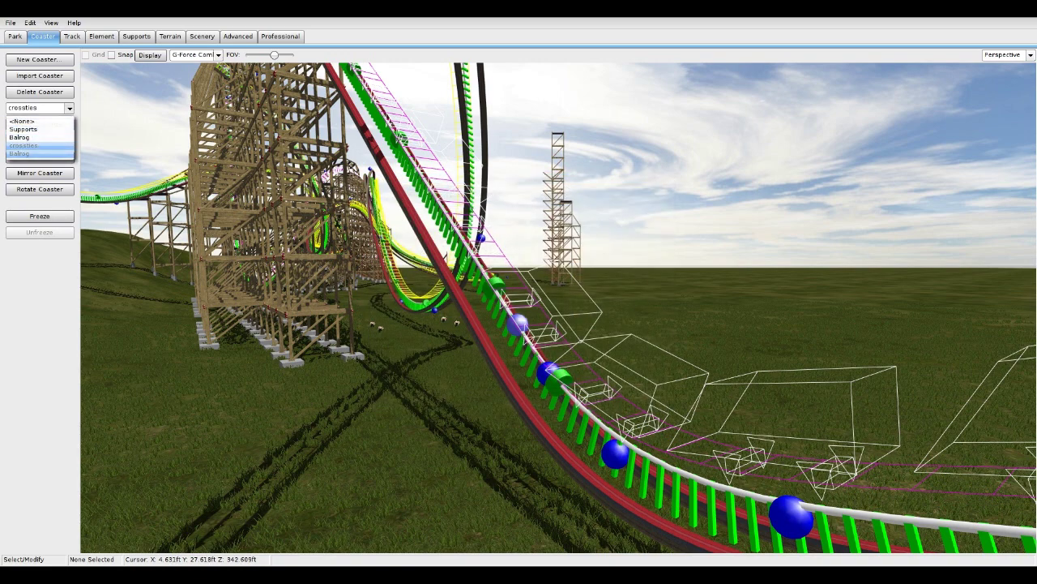
click(19, 154)
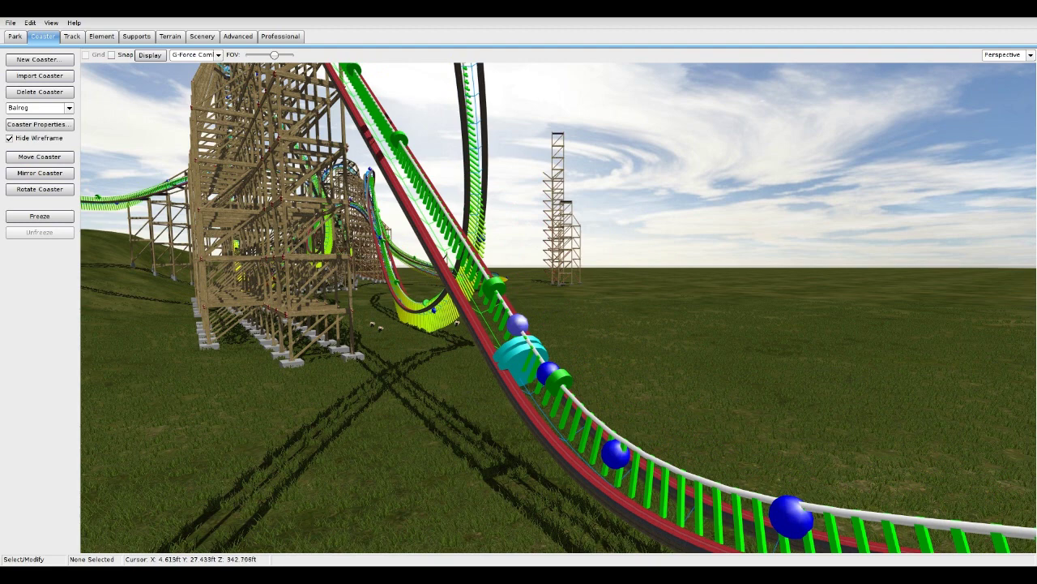
click(39, 124)
drag(451, 227, 427, 227)
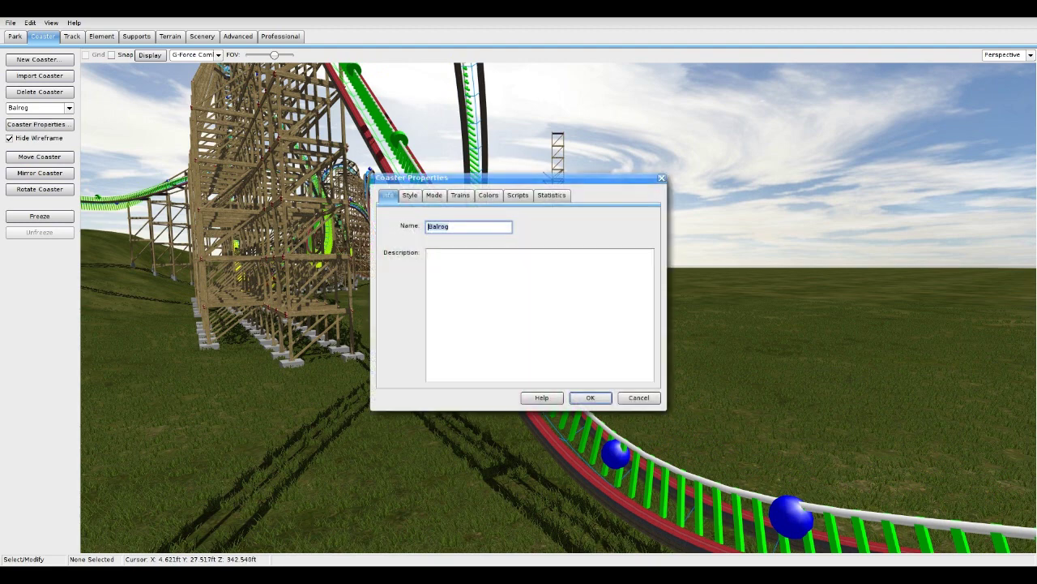
text(cor)
click(591, 398)
Step: Match the renamed coaster's C.o.R. Offset-Y to the offset used by the original crossties coaster
click(39, 124)
click(435, 196)
double_click(553, 354)
text(-1.1793)
click(591, 398)
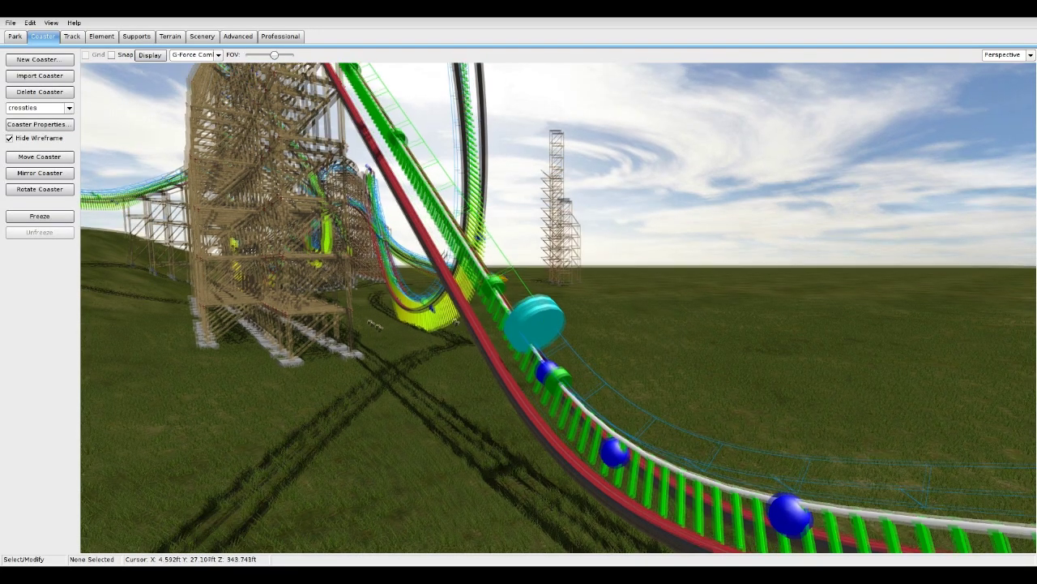
Step: Select the object at the train wireframe on the straight track section and move it slightly upward
key(w)
right_drag(559, 308, 697, 357)
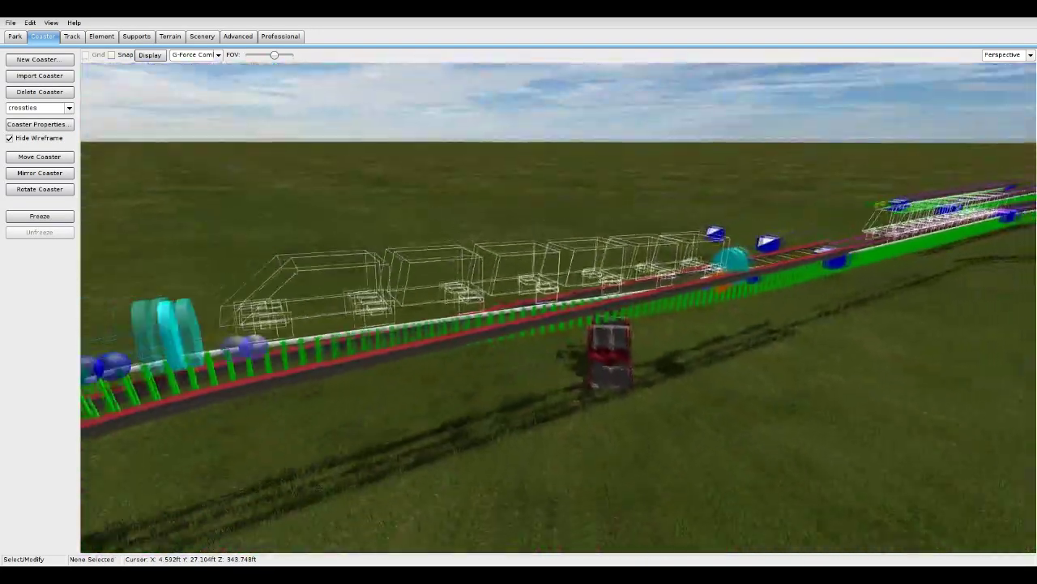
key(s)
key(w)
right_drag(559, 308, 664, 238)
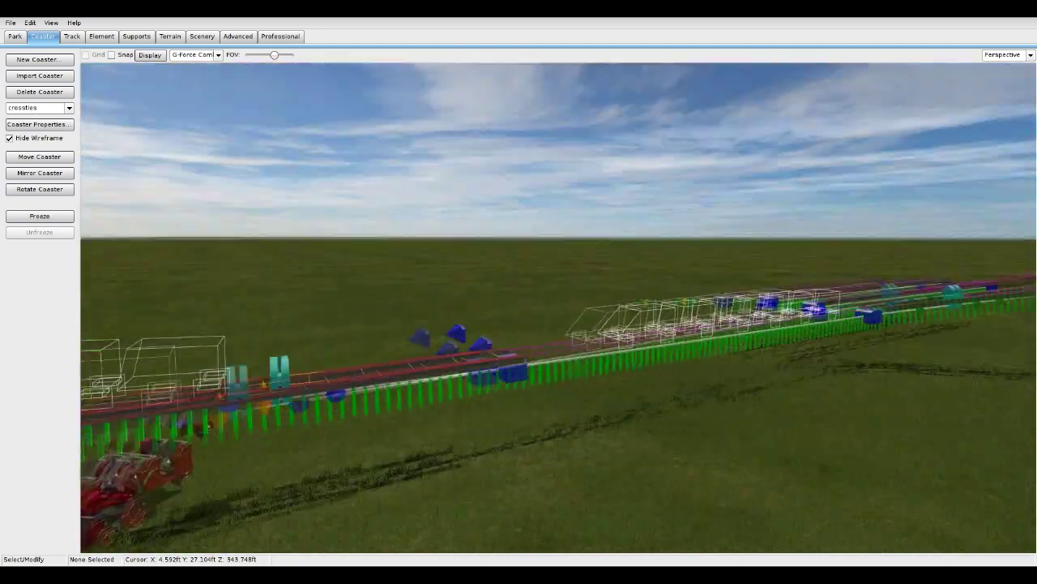
key(w)
click(636, 300)
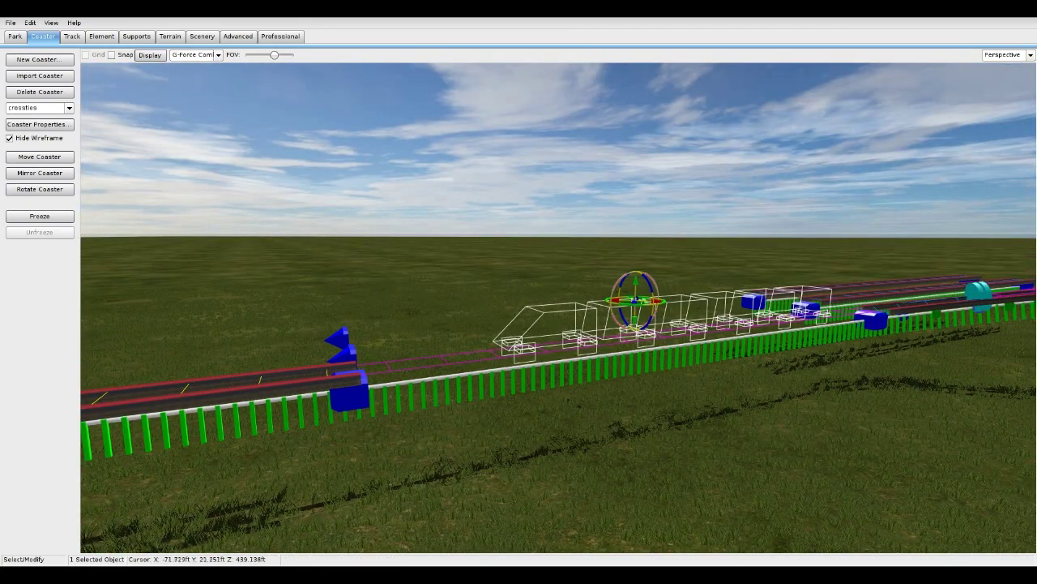
drag(636, 280, 637, 261)
Step: Delete the two cyan section separators on either side of the dip leading into the climb
right_drag(558, 308, 753, 261)
scroll(558, 308, up, 3)
scroll(558, 308, up, 1)
scroll(559, 308, down, 2)
right_drag(558, 308, 503, 271)
scroll(584, 324, down, 2)
scroll(558, 308, down, 2)
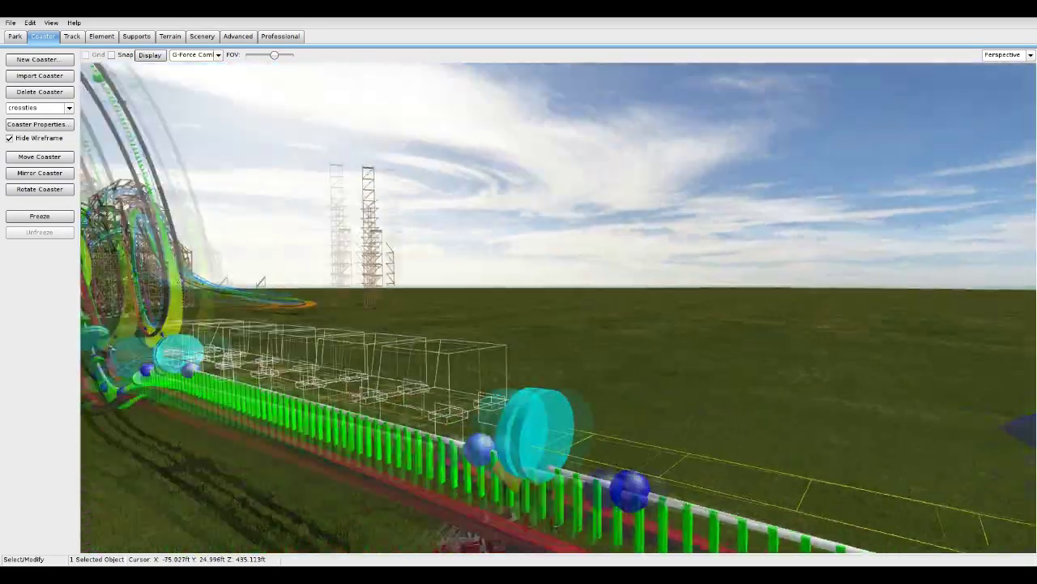
right_drag(175, 346, 48, 384)
click(151, 346)
scroll(130, 362, up, 3)
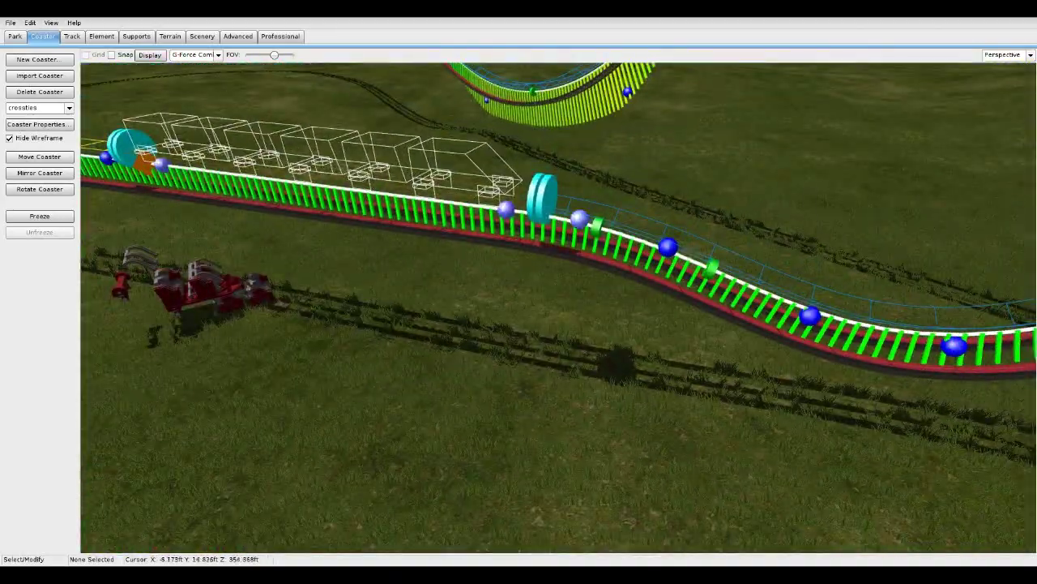
click(542, 195)
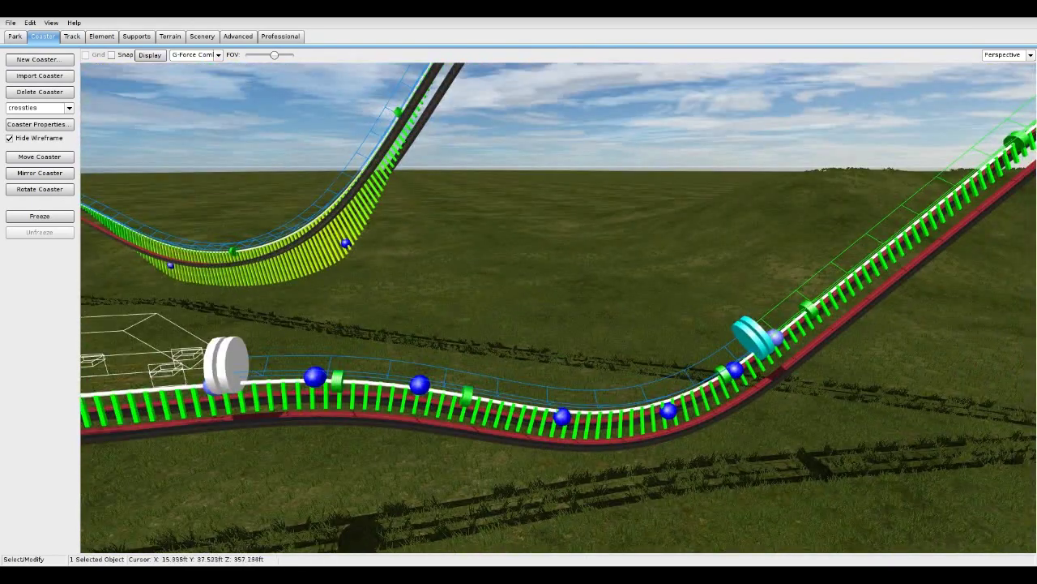
key(Delete)
click(754, 337)
key(Delete)
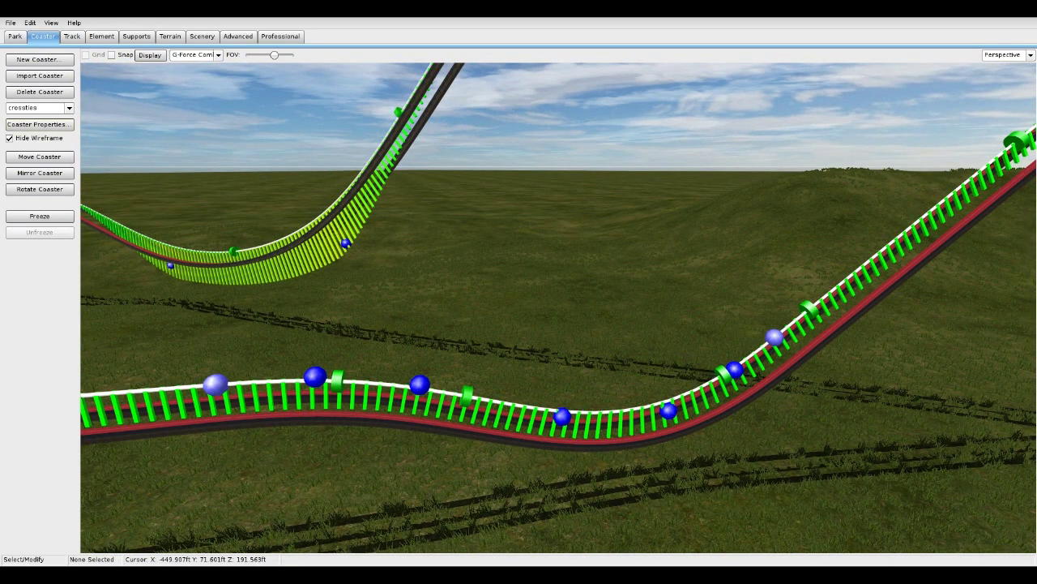
Step: Show the new crossties coaster's wireframe and increase its number of cars per train
click(39, 125)
click(460, 195)
click(555, 223)
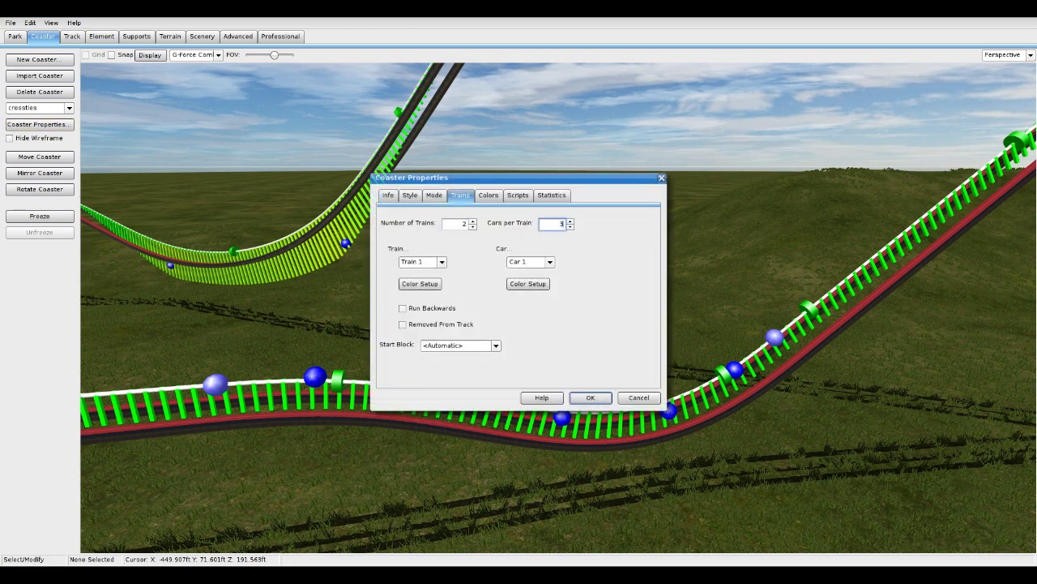
key(BackSpace)
text(10)
click(590, 397)
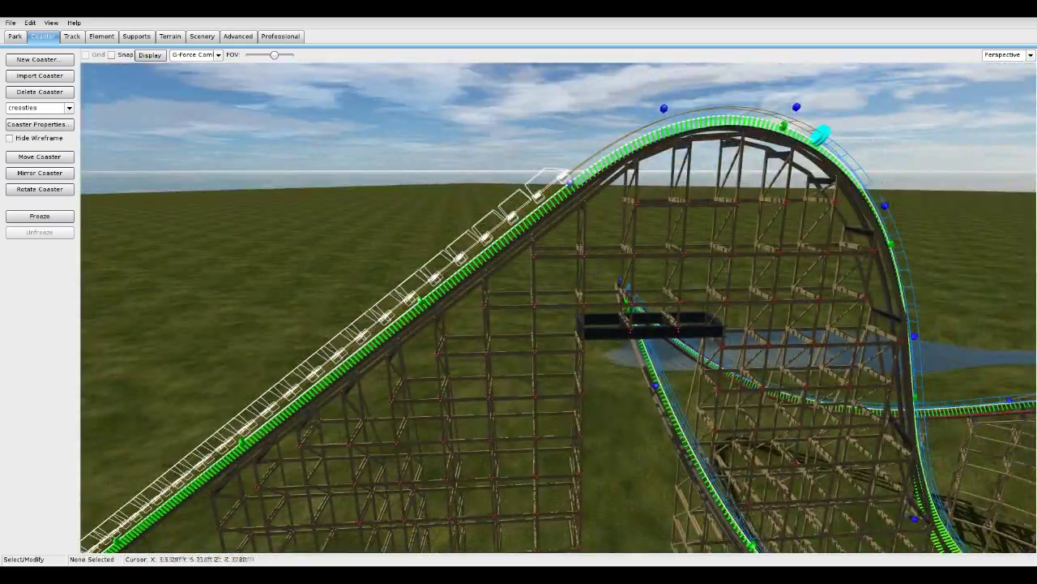
Step: Select the station section running up the large hill and change its section type to Brake
click(512, 217)
click(72, 36)
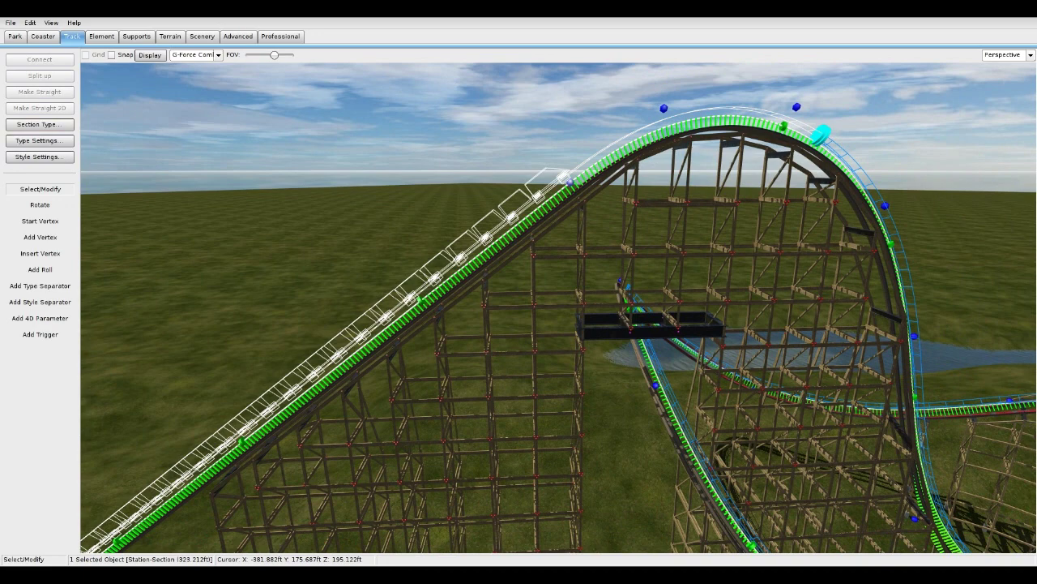
click(51, 126)
click(73, 174)
Step: Set the brake section's deceleration to 7 g
click(49, 140)
double_click(632, 212)
text(7)
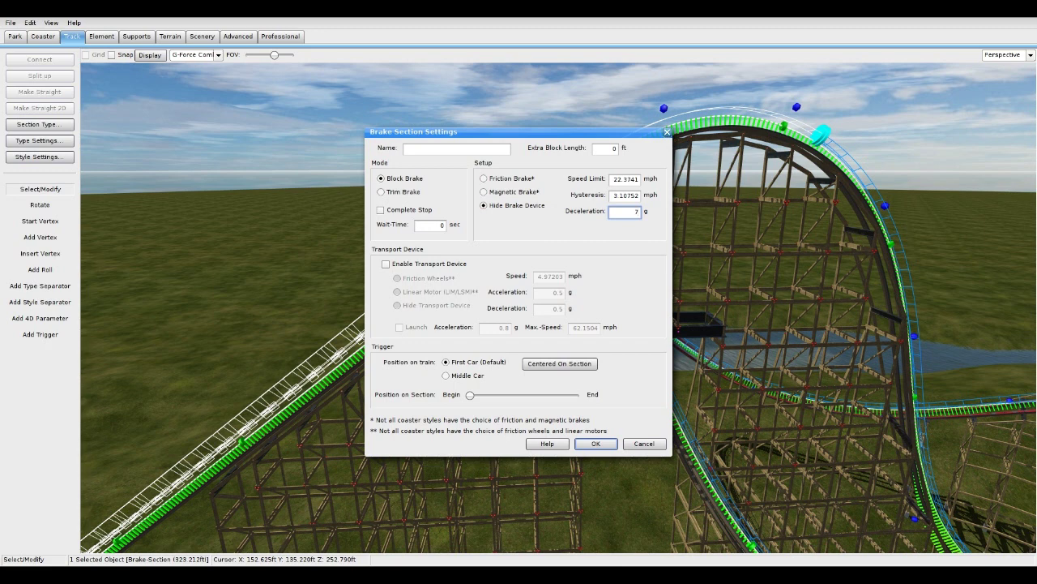
click(596, 444)
Step: Move the section separator from past the hill's crest back down to the middle of the incline
right_drag(596, 380, 596, 454)
scroll(560, 308, down, 5)
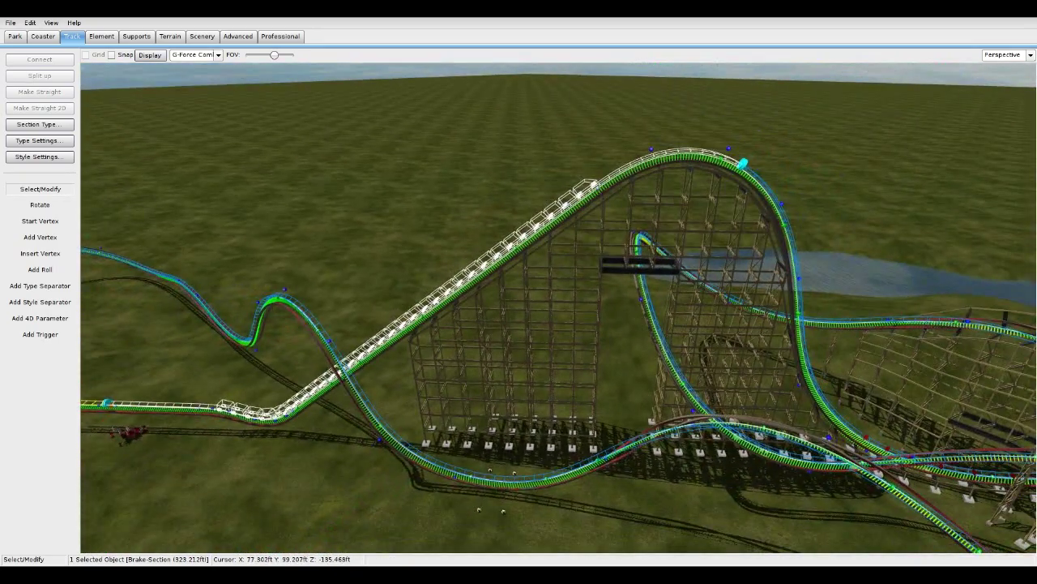
drag(743, 163, 486, 263)
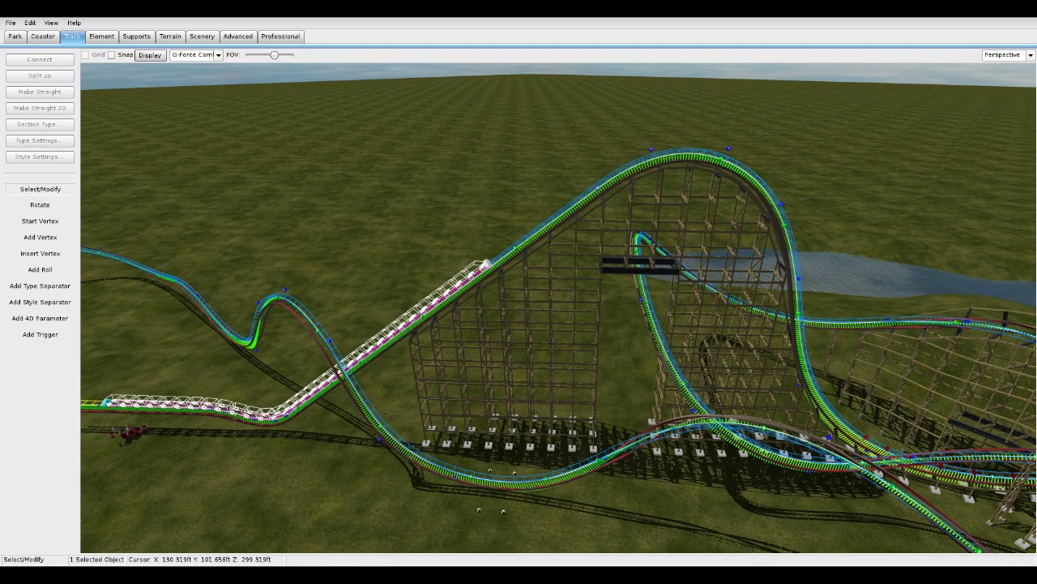
Step: Delete the crossties coaster currently being edited, confirming its removal from the park
right_drag(485, 264, 561, 243)
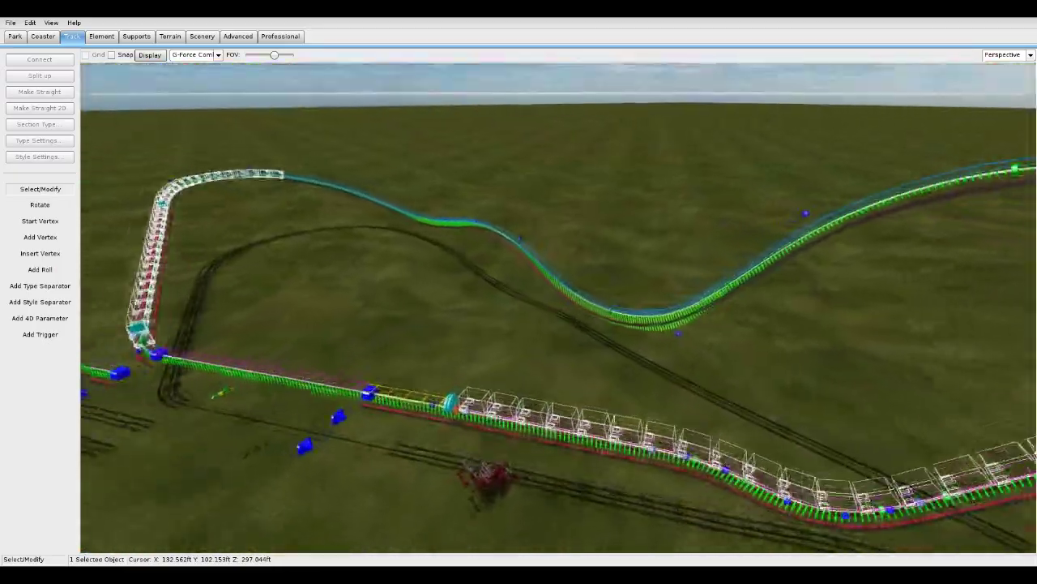
right_drag(559, 308, 579, 360)
click(51, 23)
click(43, 36)
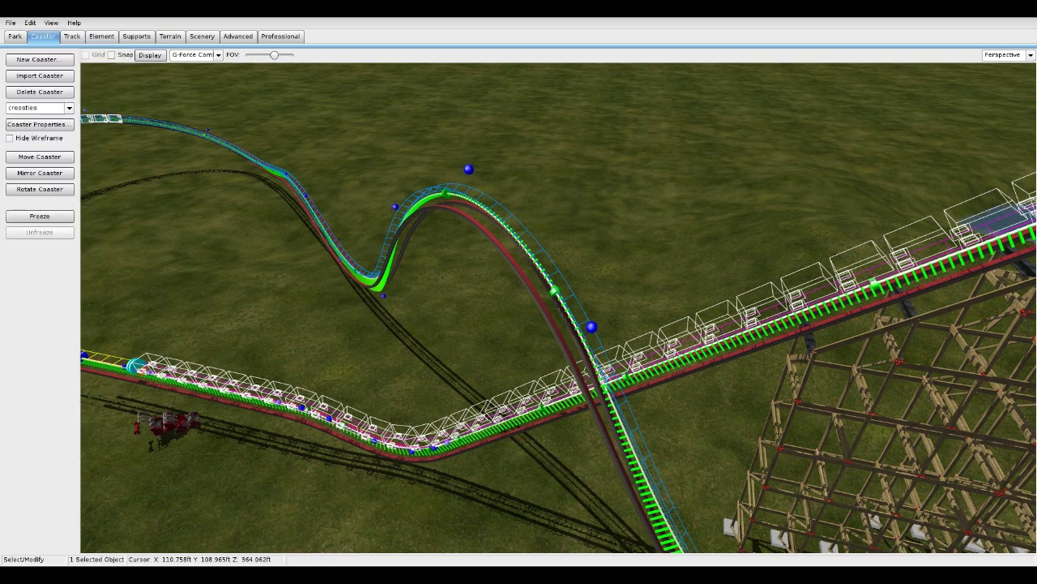
click(69, 108)
click(40, 127)
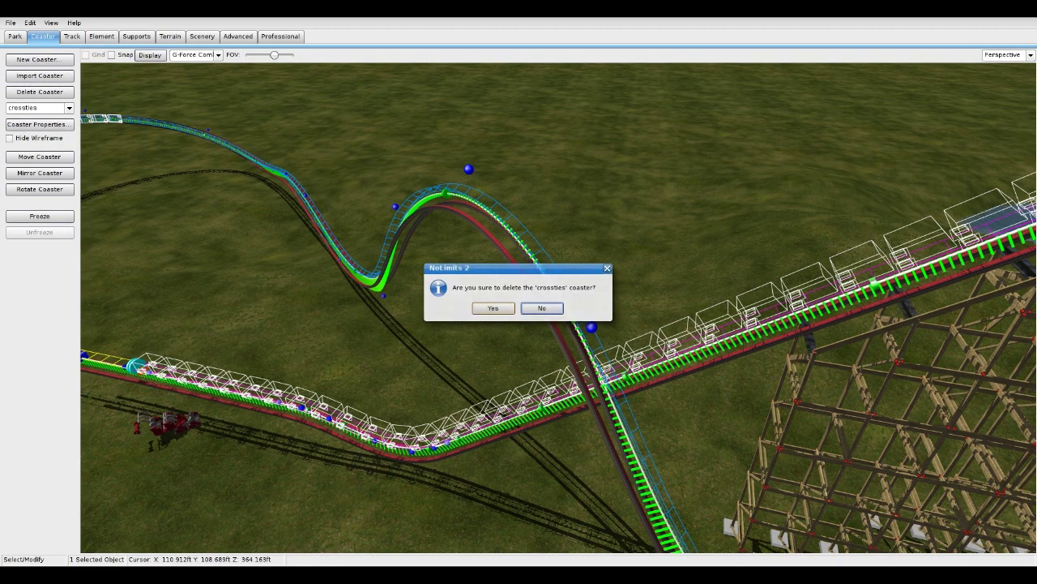
click(493, 308)
Step: Make the remaining crossties coaster active and check its operation mode and spline position settings
click(69, 108)
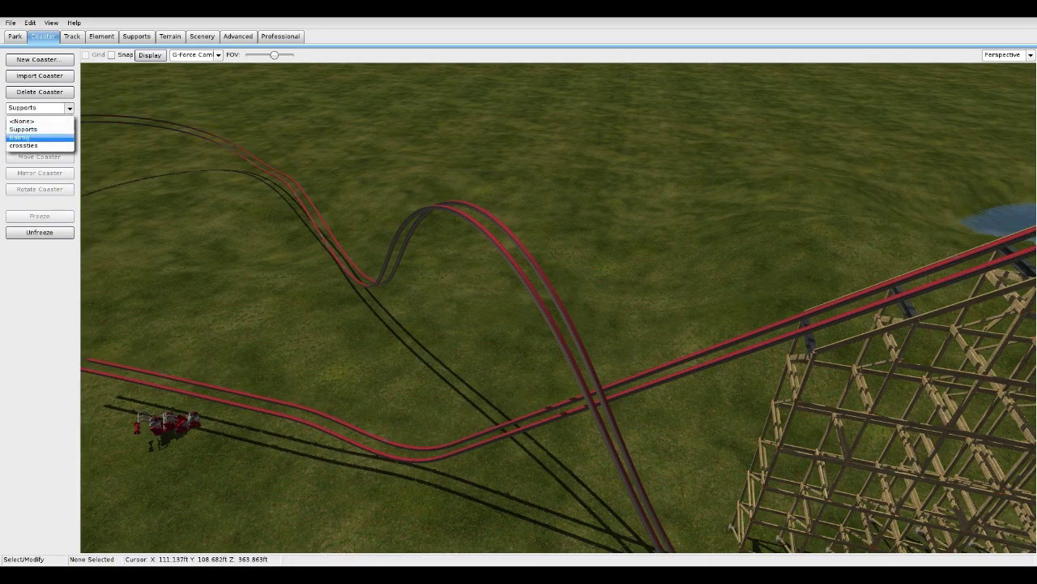
click(33, 138)
click(68, 108)
click(33, 146)
right_drag(405, 308, 511, 357)
click(39, 124)
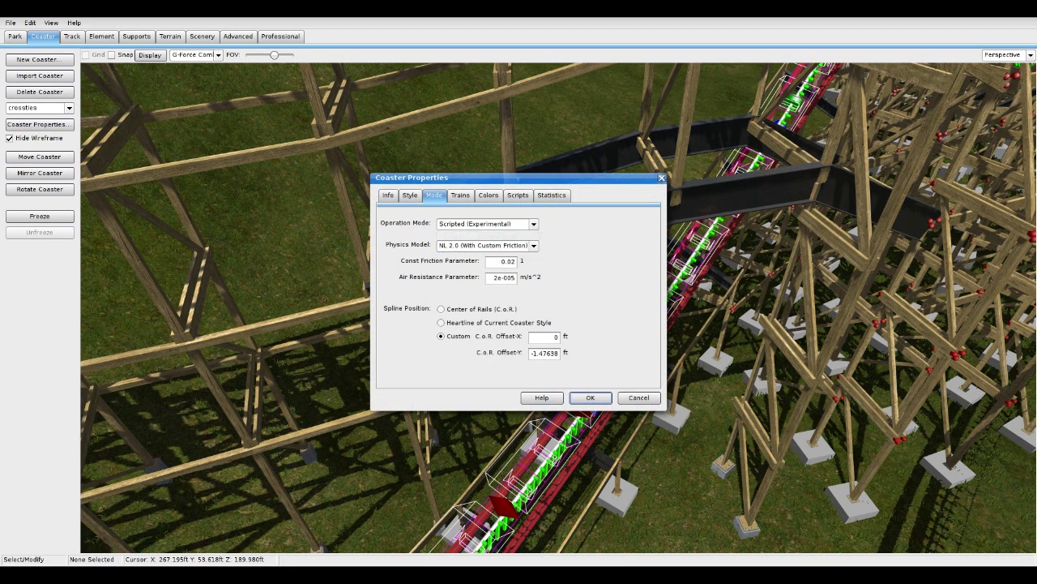
click(590, 397)
Step: Examine the crossties scene object files, from crossties through crossties7, in the park's Trains folder
right_drag(560, 349, 454, 317)
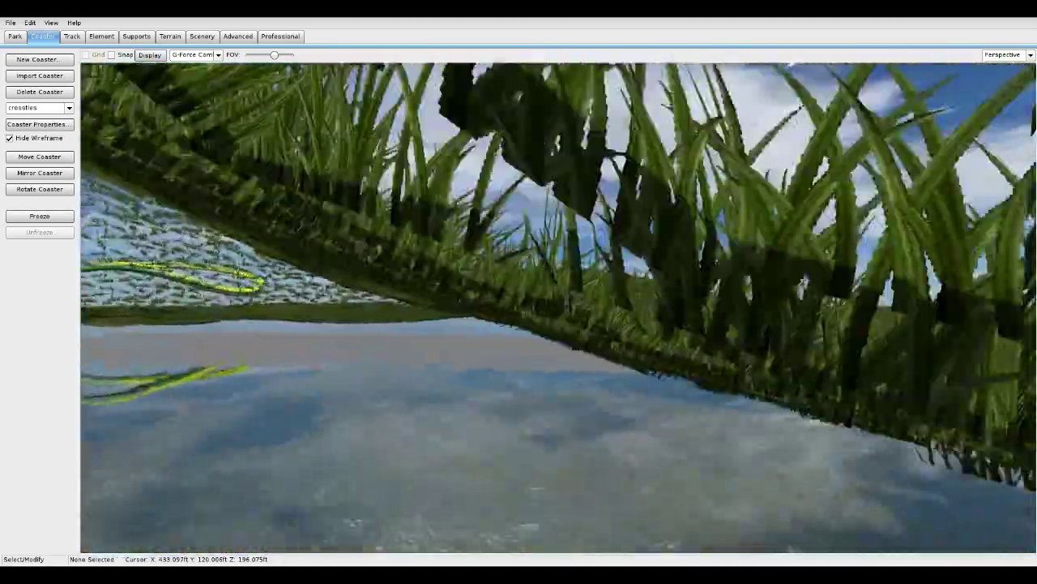
middle_drag(519, 324, 502, 341)
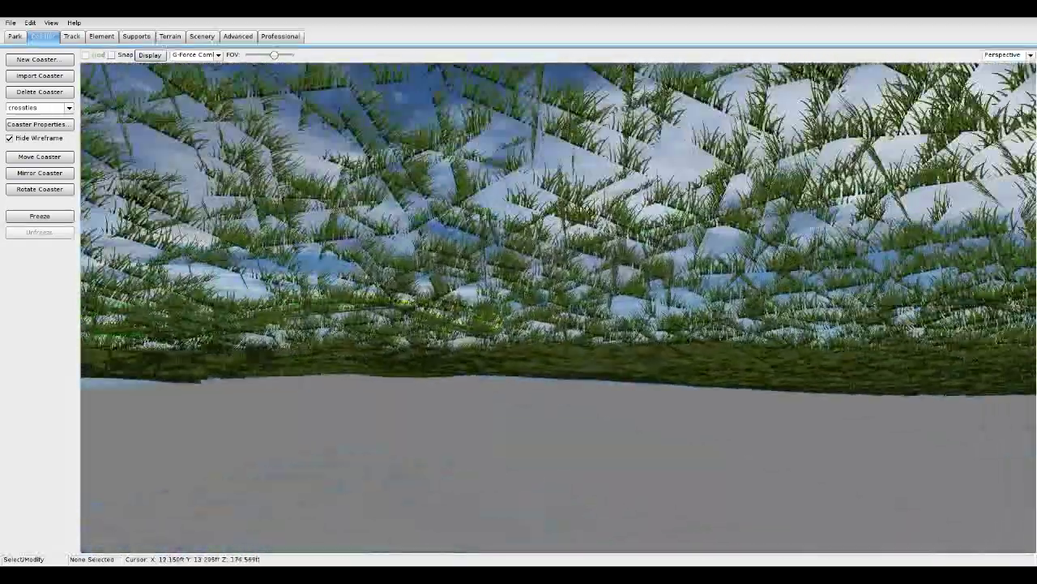
click(202, 35)
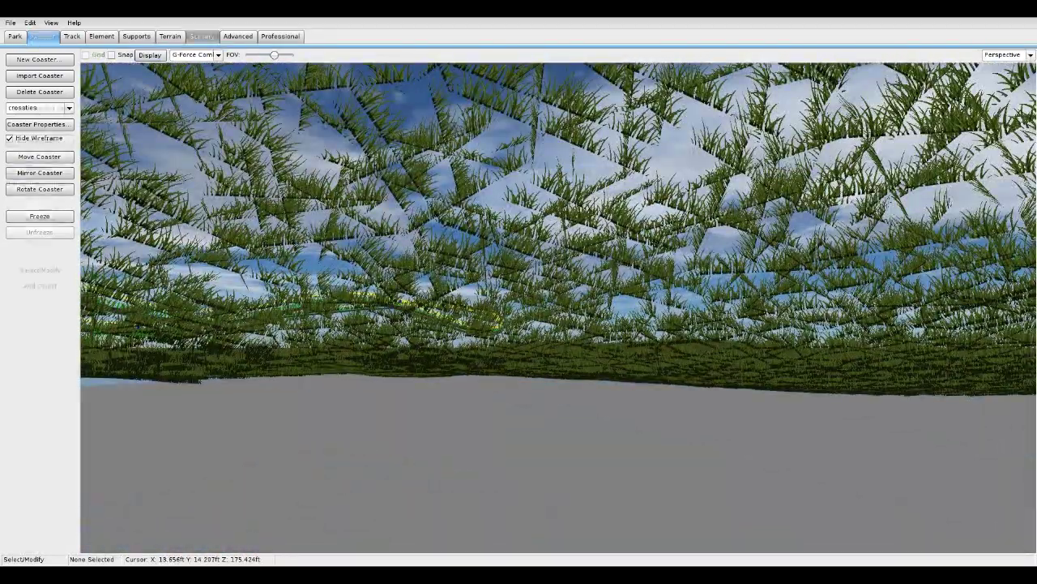
click(36, 167)
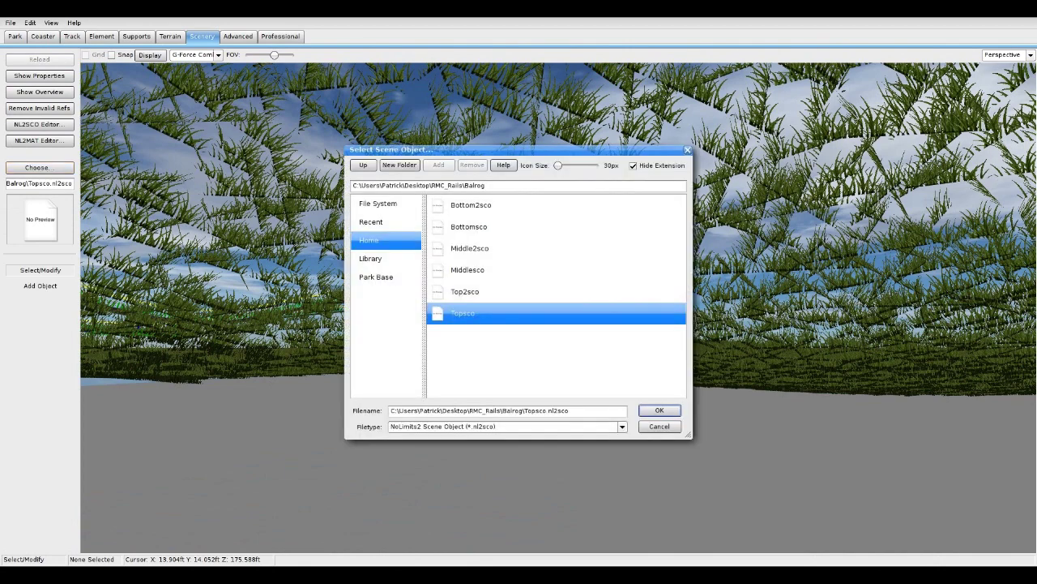
click(371, 222)
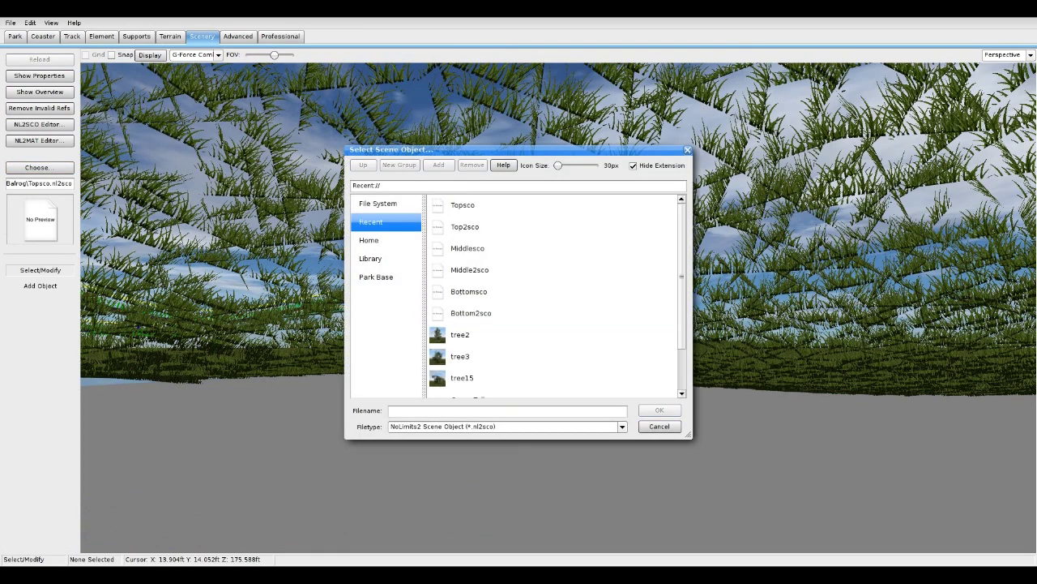
click(370, 259)
click(376, 277)
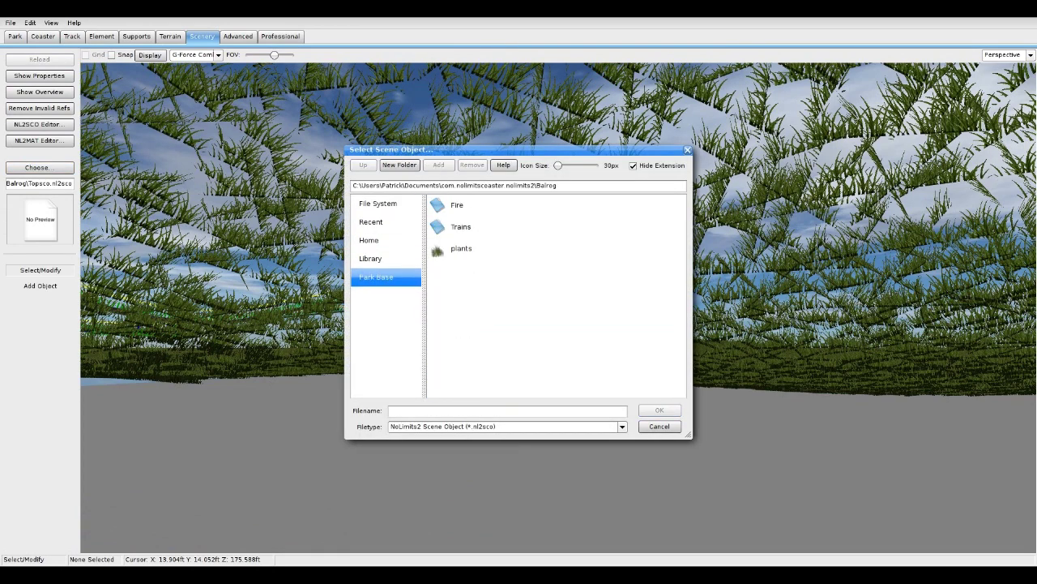
double_click(461, 227)
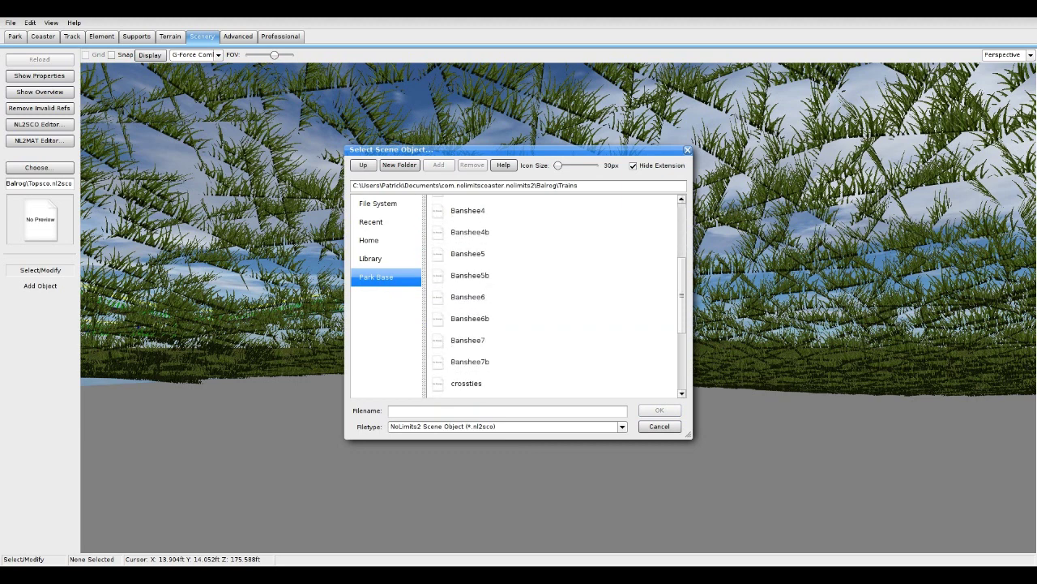
click(467, 235)
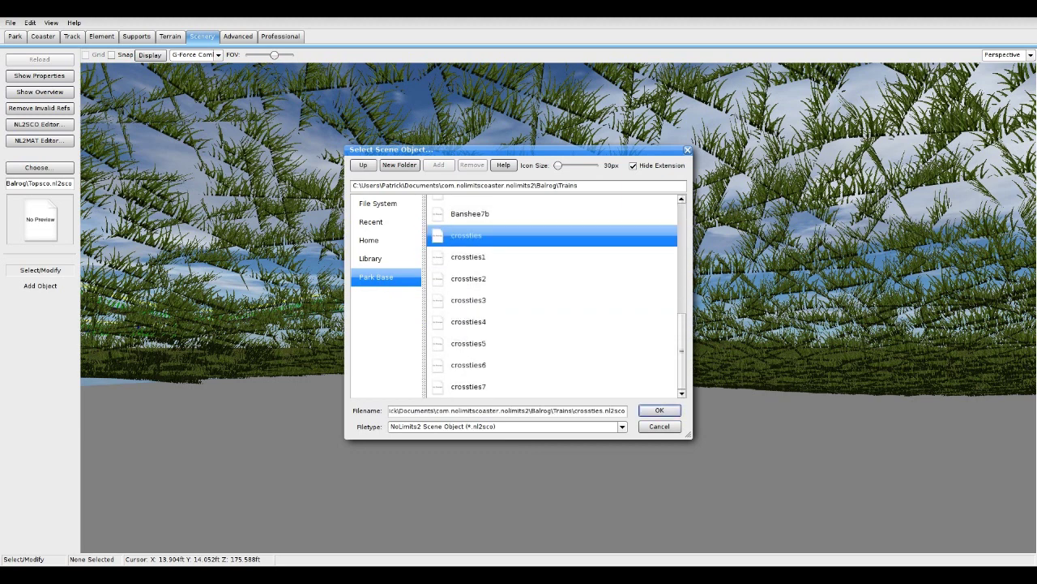
key(Down)
key(Down)
key(Down)
key(Down)
key(Down)
key(Down)
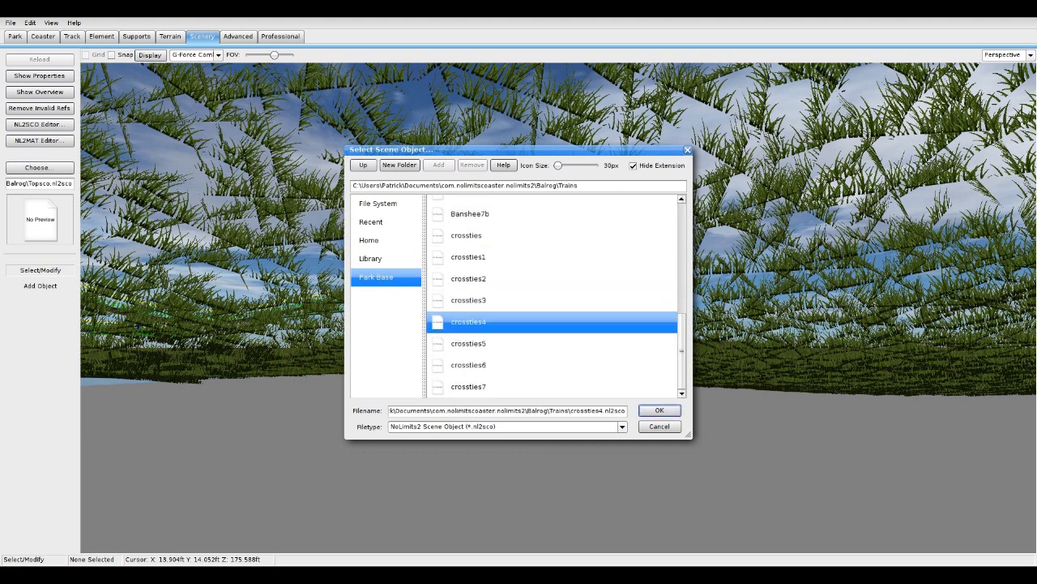
key(Down)
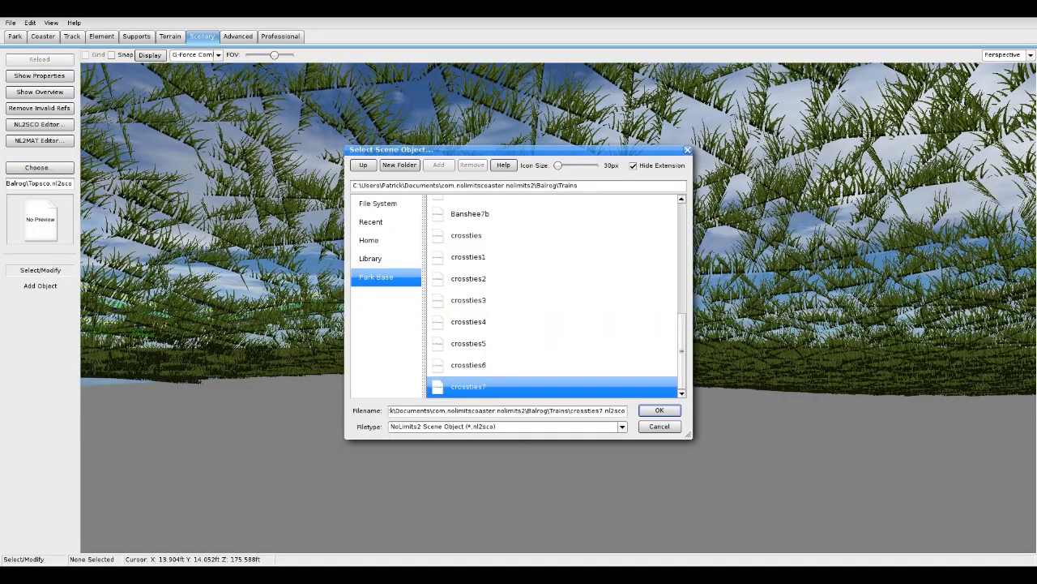
click(687, 149)
Step: Leave the editor view of the crossties coaster and start the park in the simulator
right_drag(559, 268, 705, 450)
right_drag(559, 308, 729, 219)
click(43, 36)
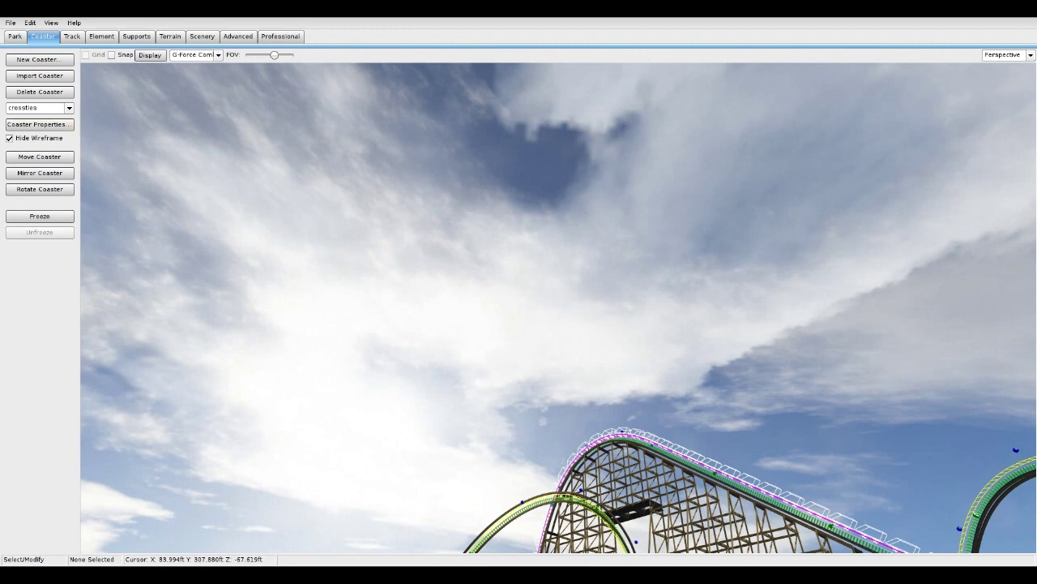
click(11, 22)
click(11, 23)
click(11, 22)
click(24, 118)
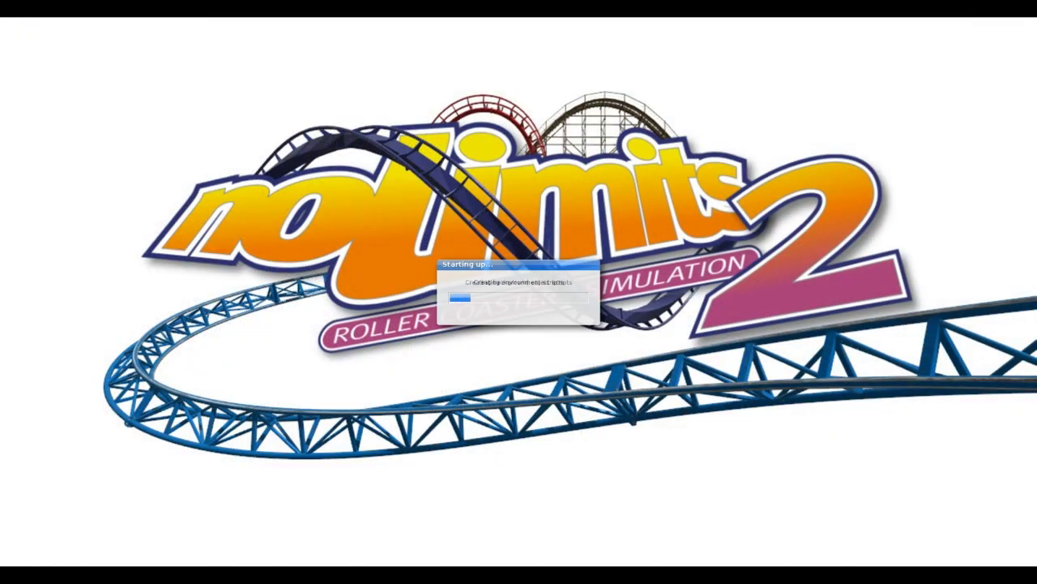